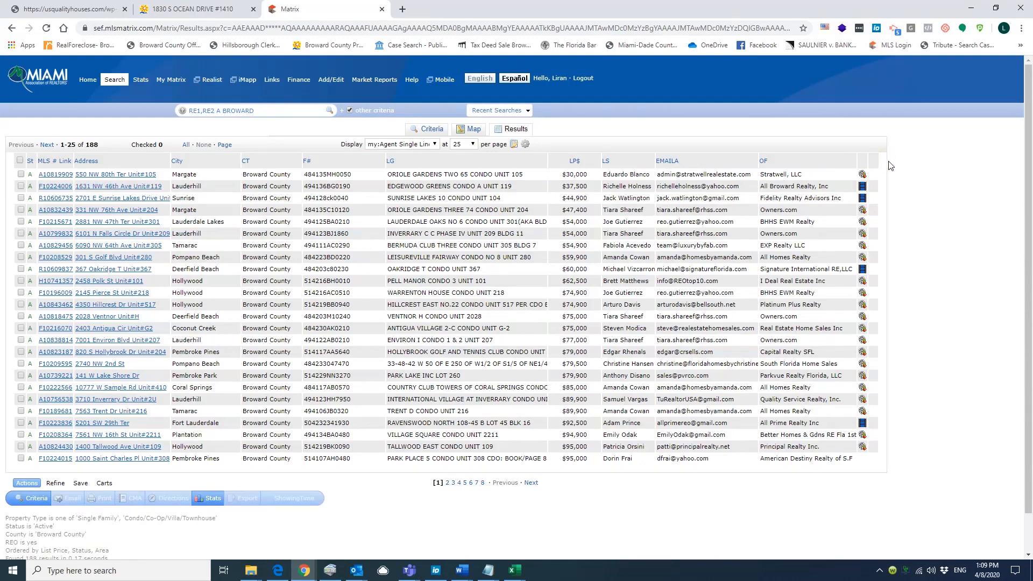
Copy the Matrix listing results table and paste it into Sheet2 of the "dymanic fields for offers (3)" Excel workbook
left_click_drag(882, 164, 25, 162)
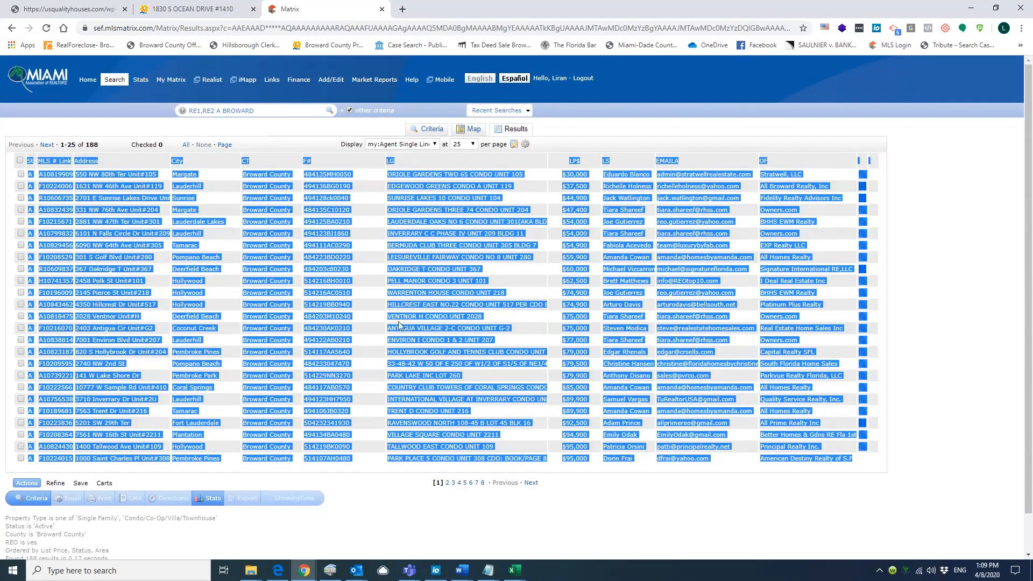
left_click(514, 571)
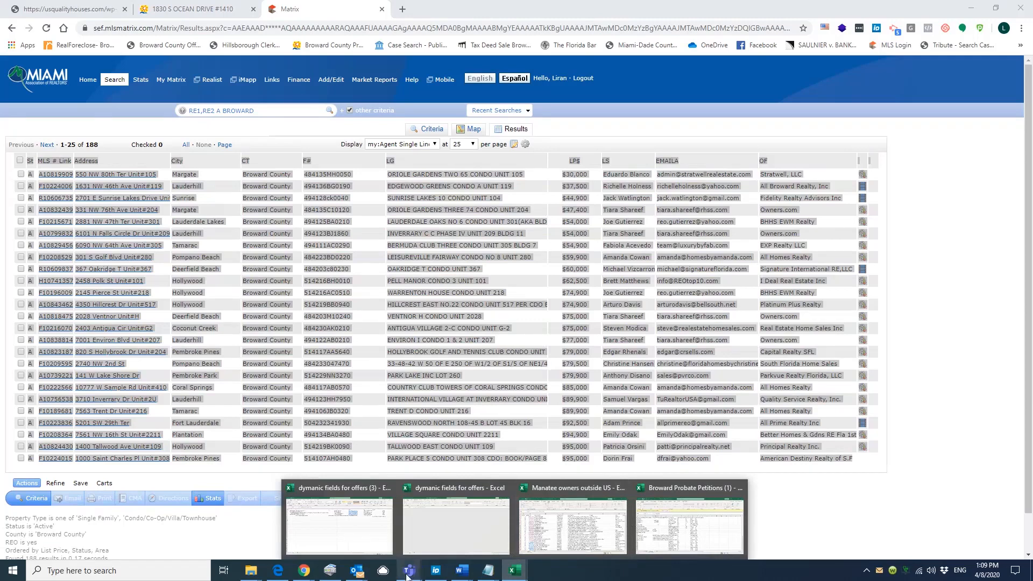
left_click(339, 522)
key("ctrl+v")
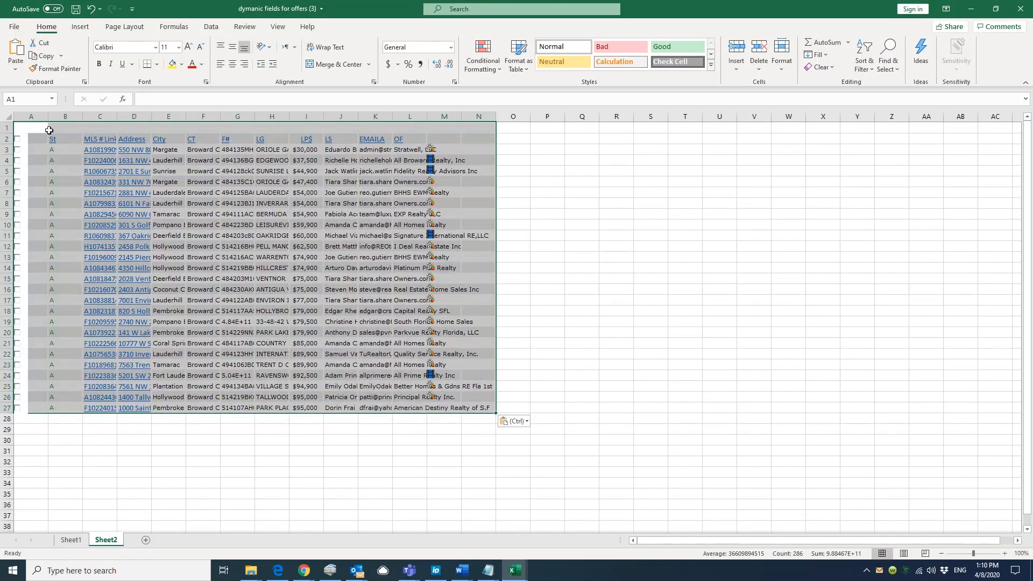
Fit the widths of the MLS # Link and Address columns to their contents
double_click(429, 115)
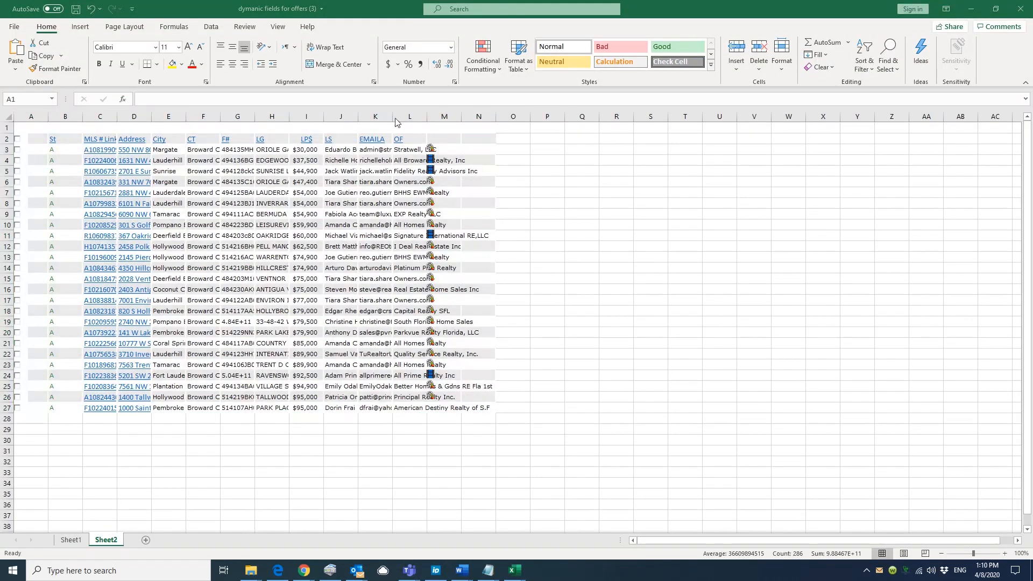
double_click(82, 116)
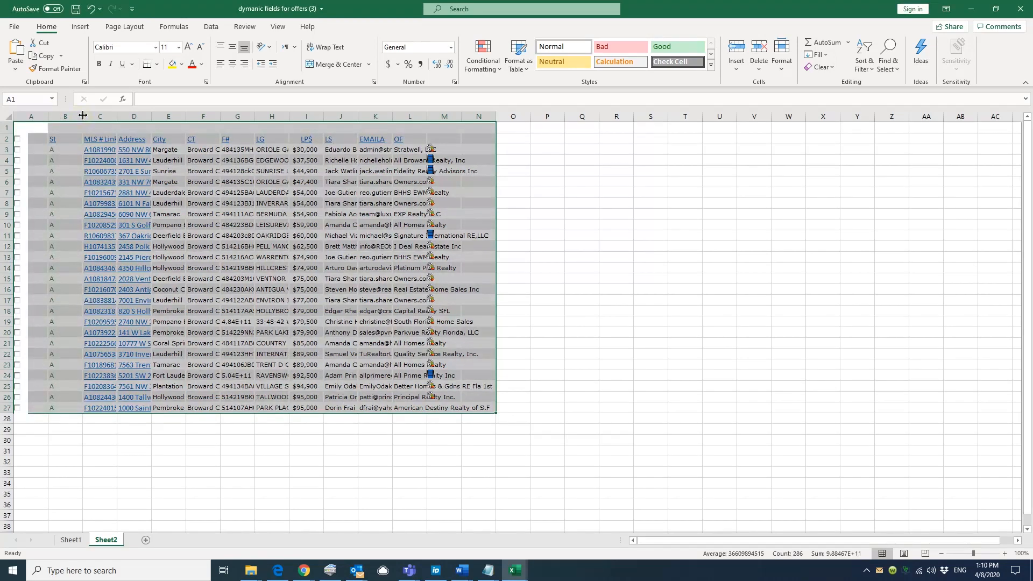
left_click(114, 116)
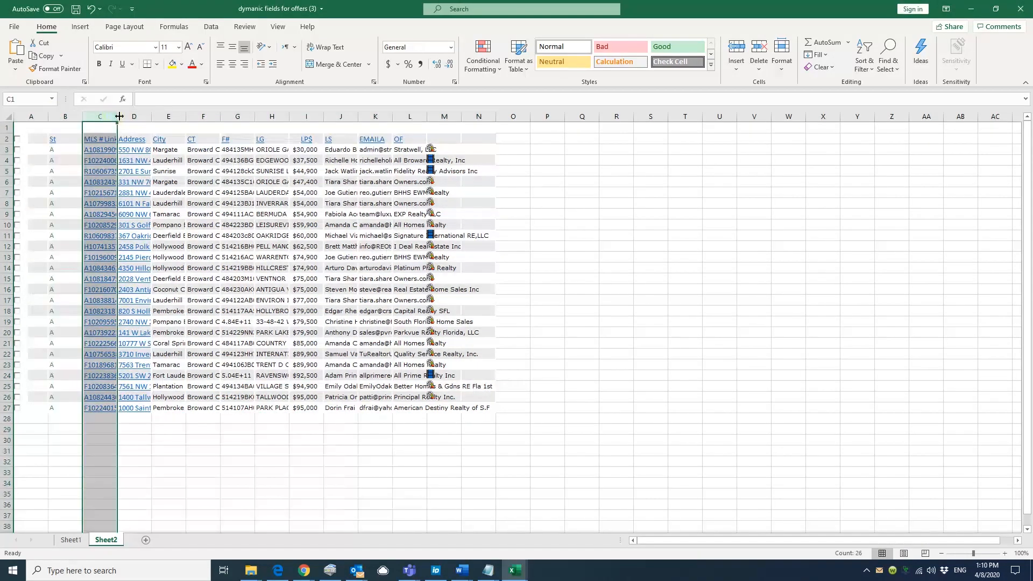
double_click(118, 116)
double_click(156, 116)
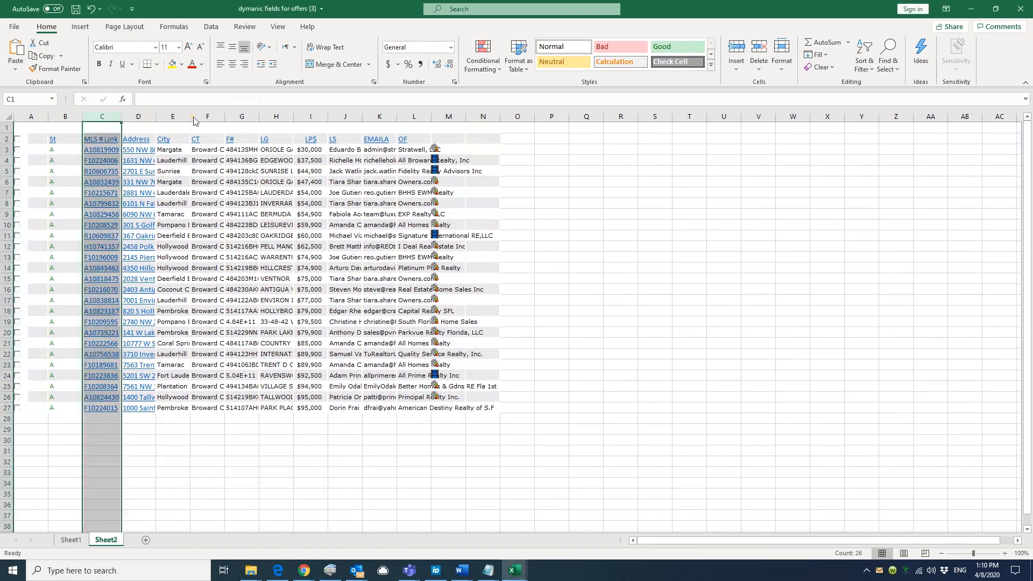
double_click(156, 117)
left_click(161, 116)
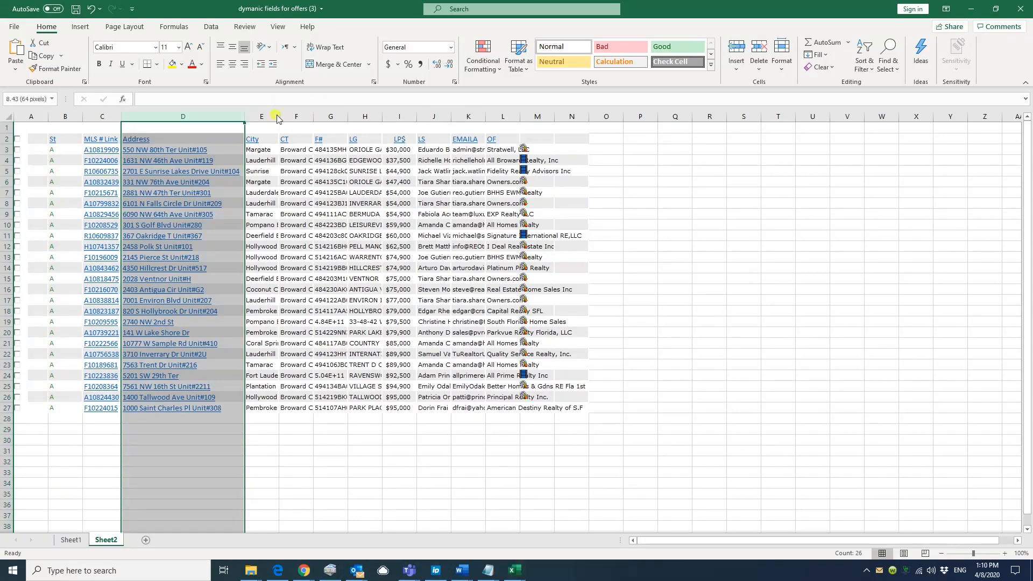
Fit the widths of the CT, F#, LG and LP$ columns to their contents
double_click(313, 116)
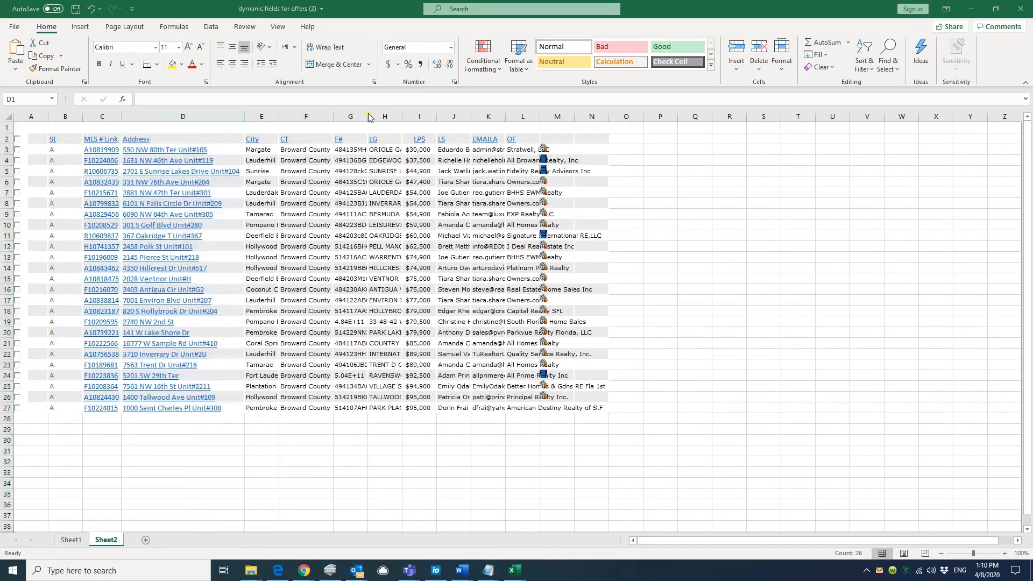
left_click(368, 117)
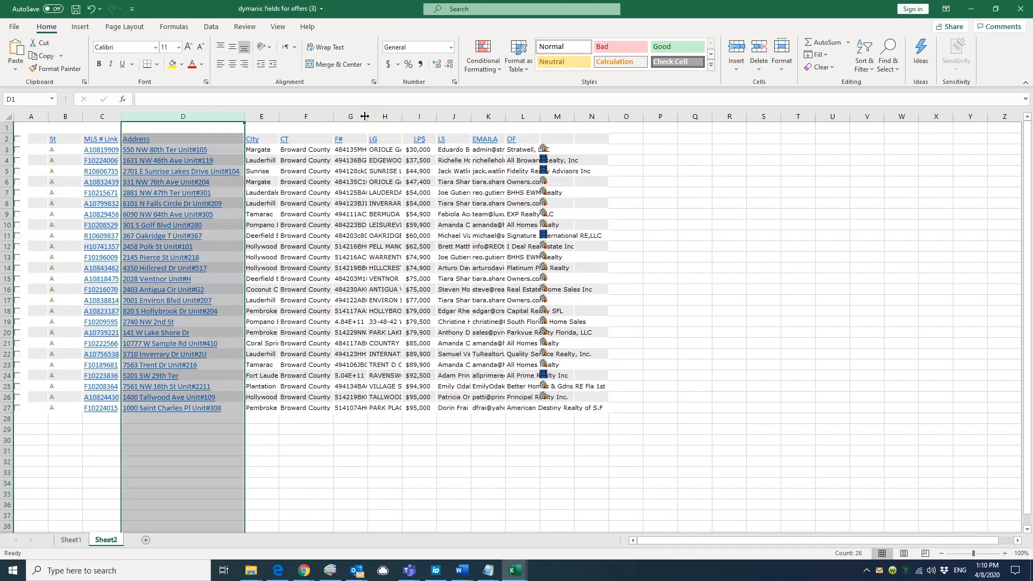
left_click(366, 117)
double_click(369, 117)
double_click(419, 116)
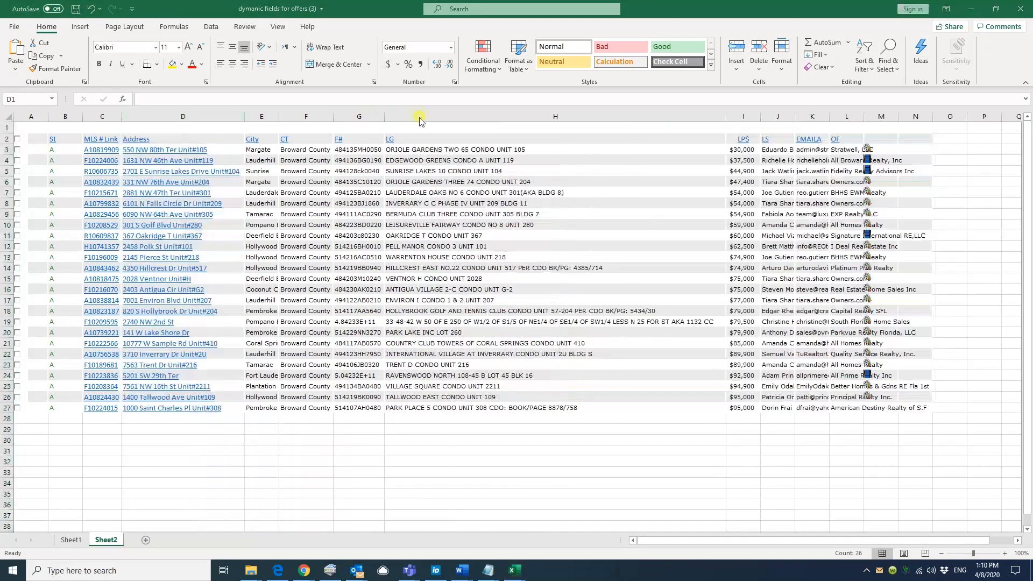
double_click(760, 116)
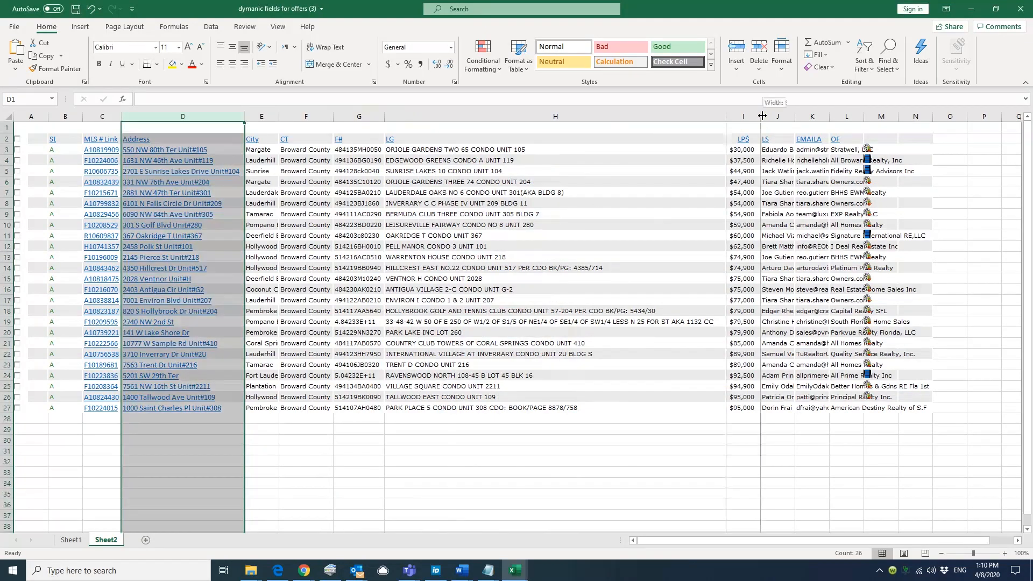
Fit the widths of the LS, EMAILA and OF columns to their contents
left_click(769, 541)
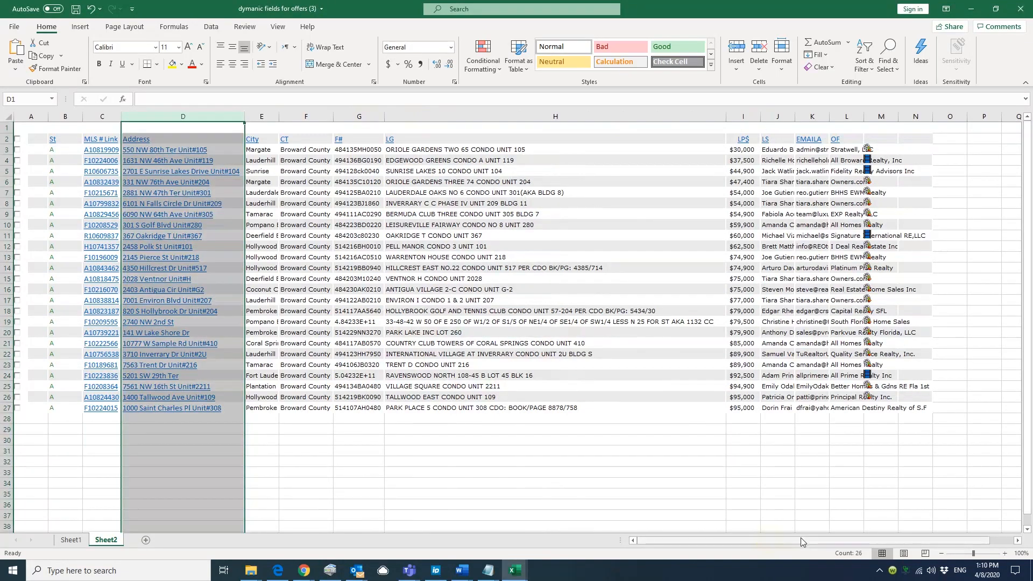
double_click(794, 116)
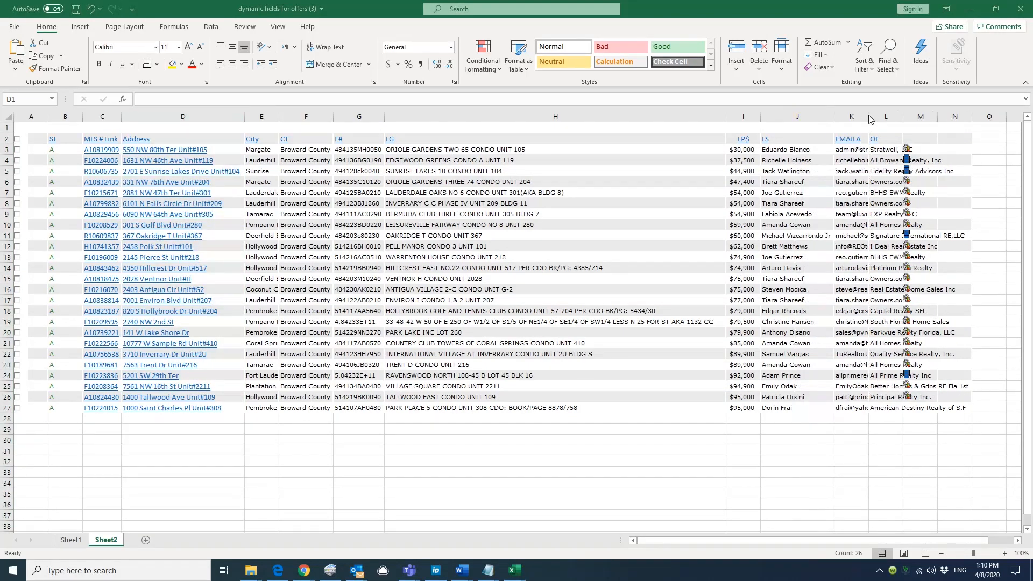
double_click(869, 116)
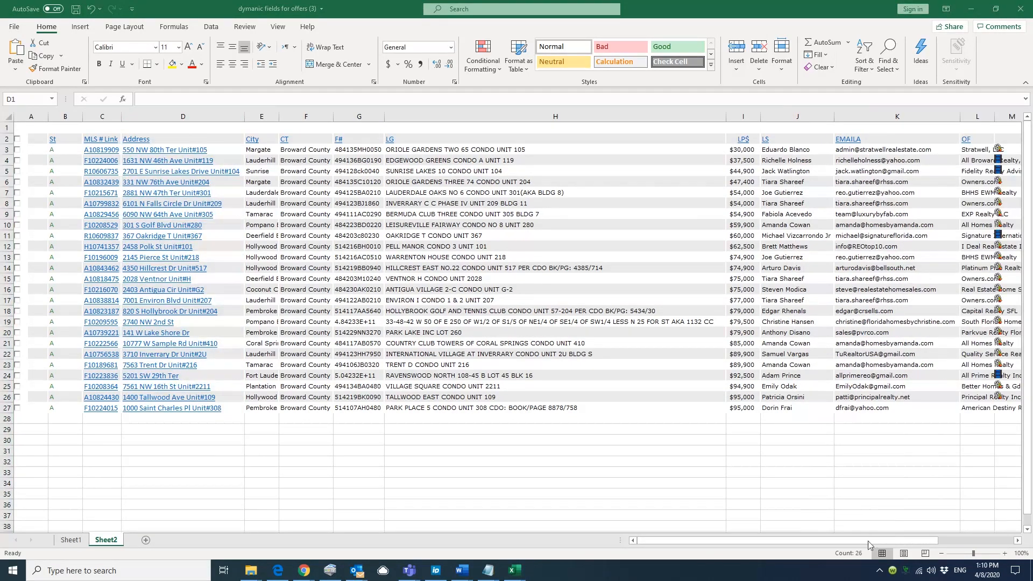
left_click(867, 541)
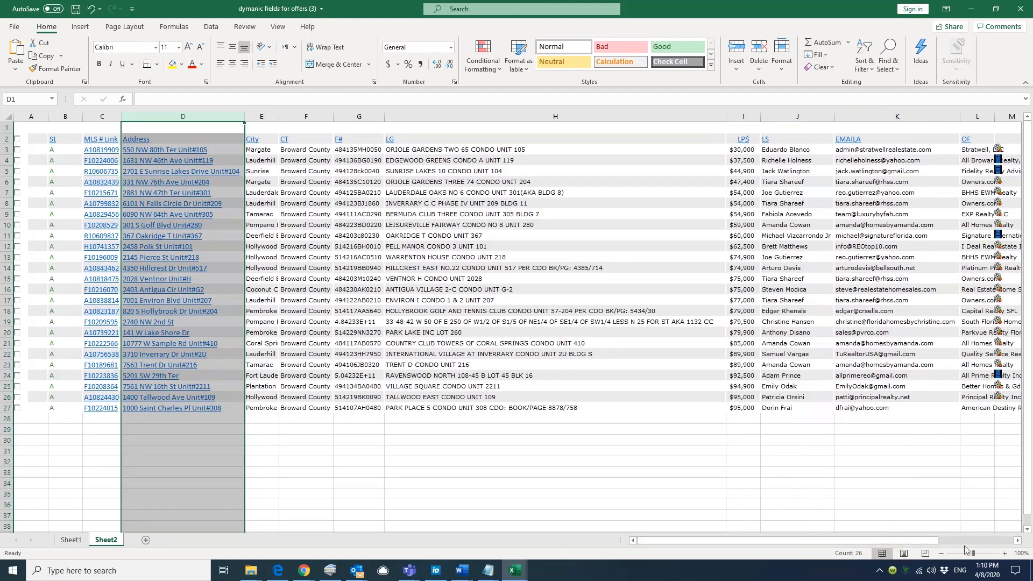
left_click_drag(969, 547, 849, 553)
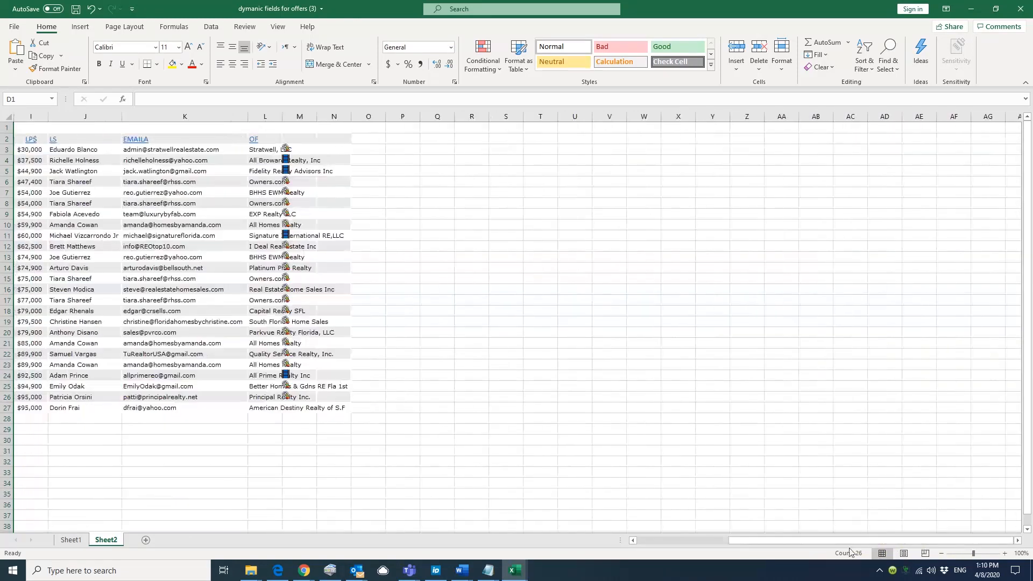
left_click(276, 116)
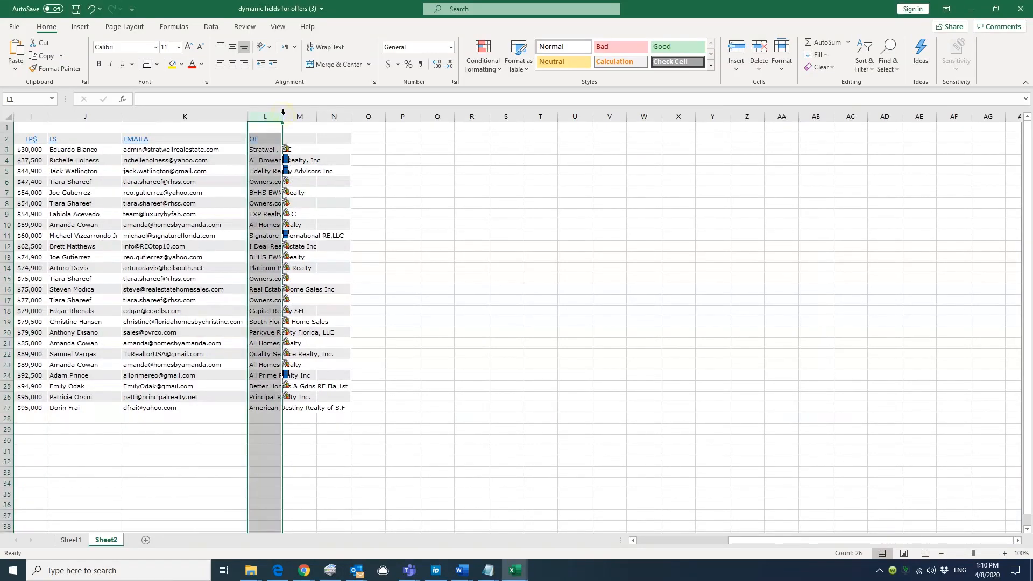
double_click(283, 116)
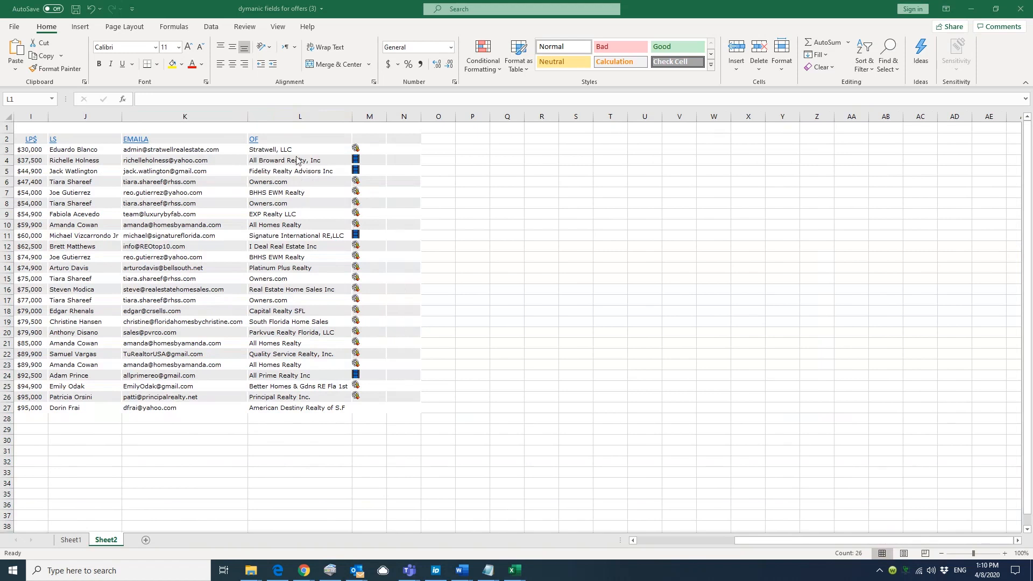
Insert a blank column before the OF column and undo the insertion
key("ctrl+space")
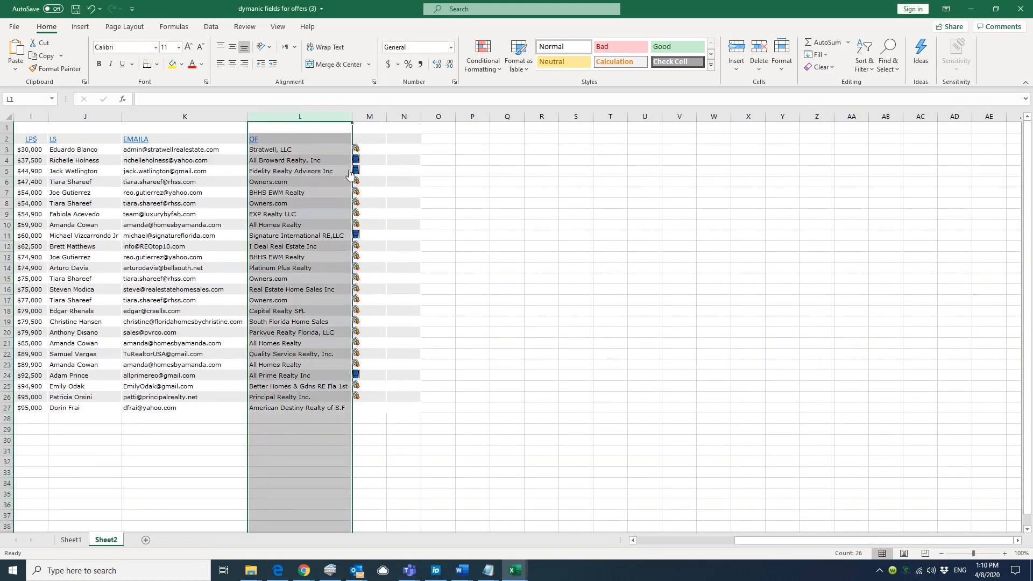
left_click_drag(351, 113, 352, 113)
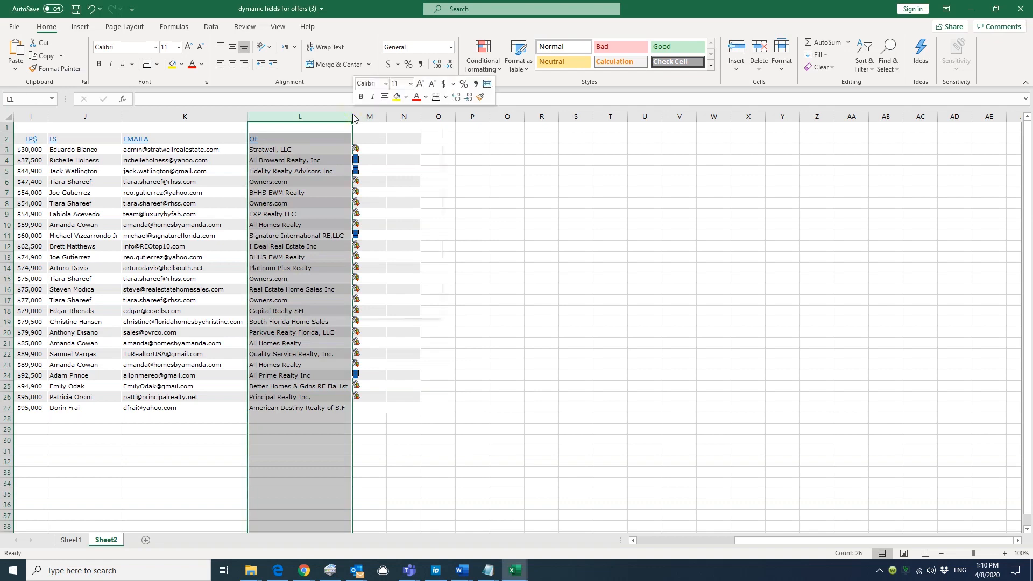
right_click(353, 114)
left_click(368, 203)
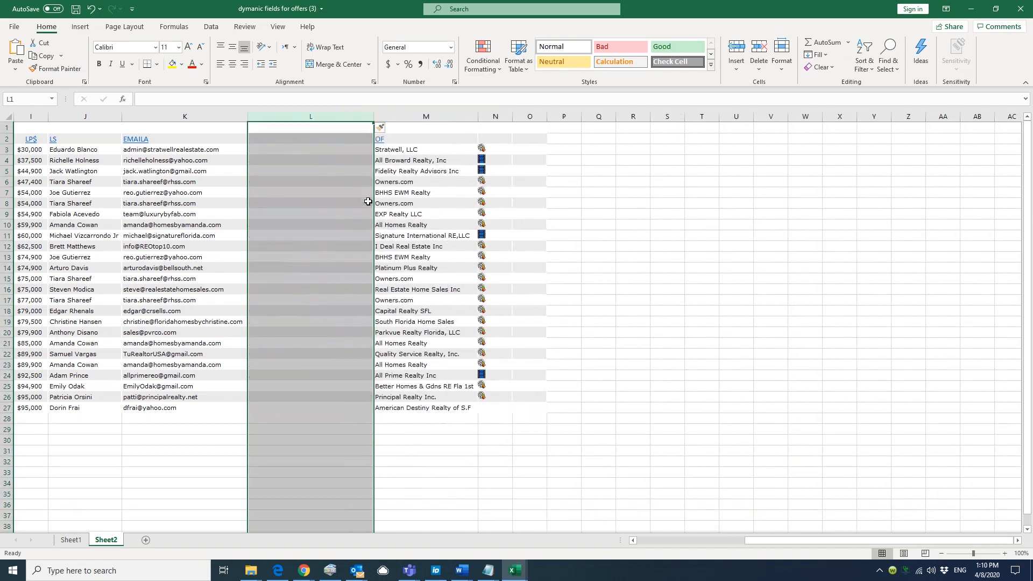
key("ctrl+z")
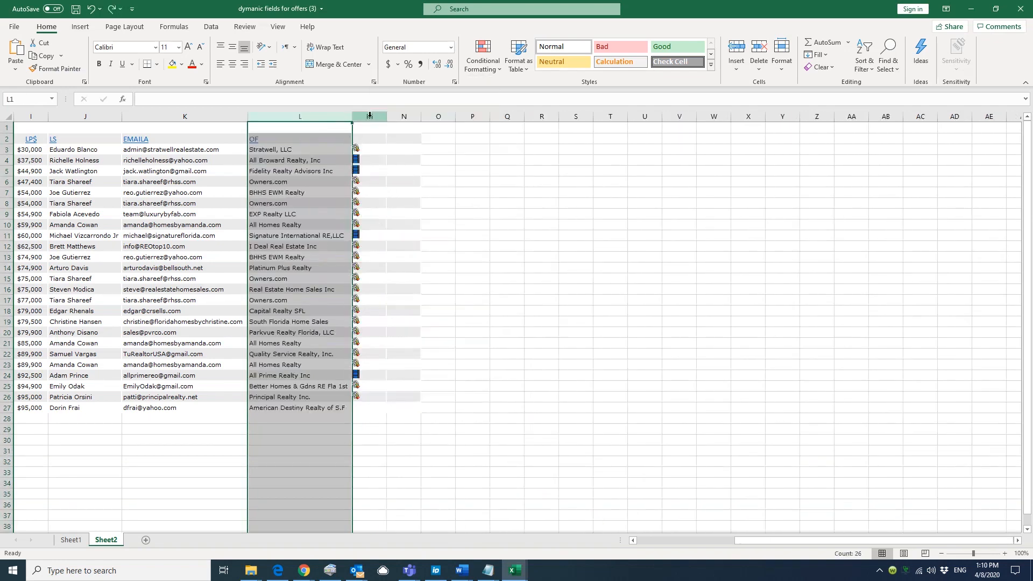
Insert a blank column M after the OF column and enter the header "offers" in cell M2
left_click(368, 117)
right_click(371, 117)
left_click(409, 219)
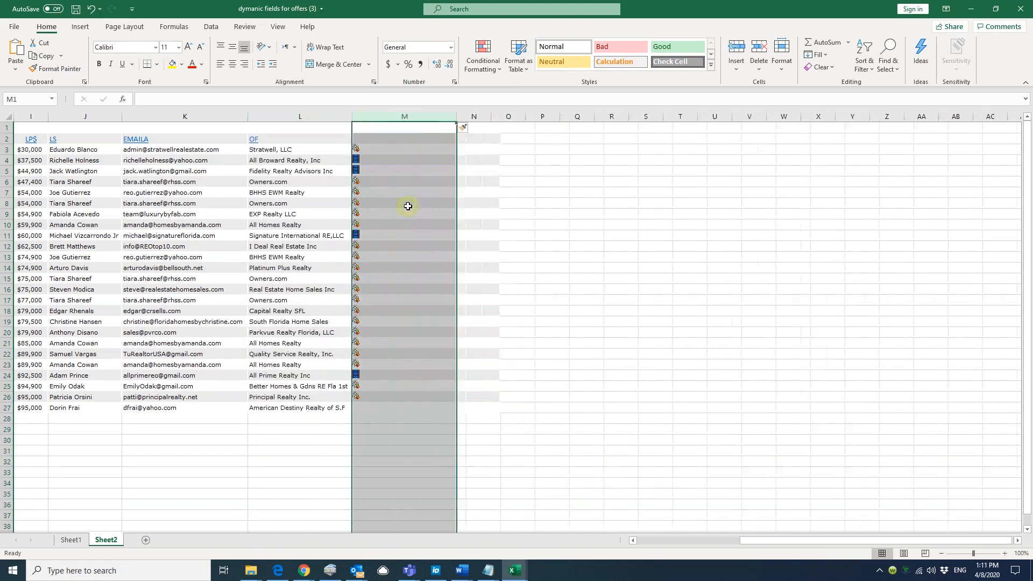
left_click(405, 129)
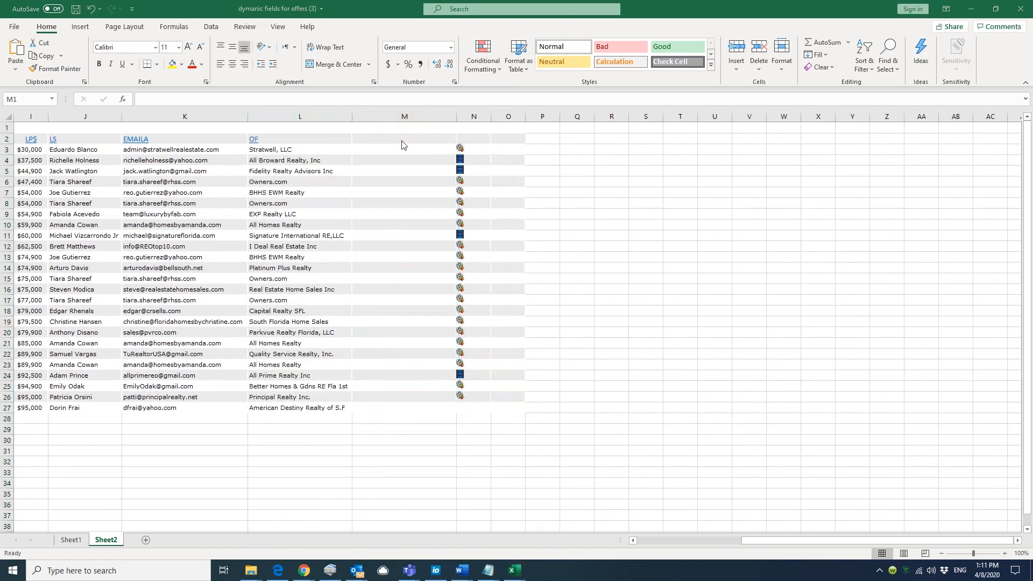
left_click(402, 144)
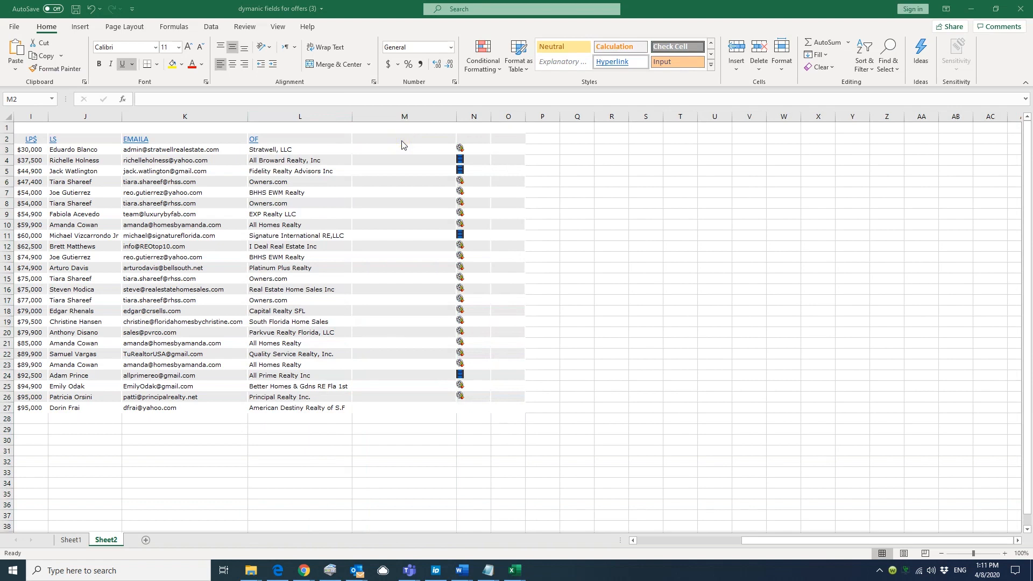
left_click(401, 140)
type("offers")
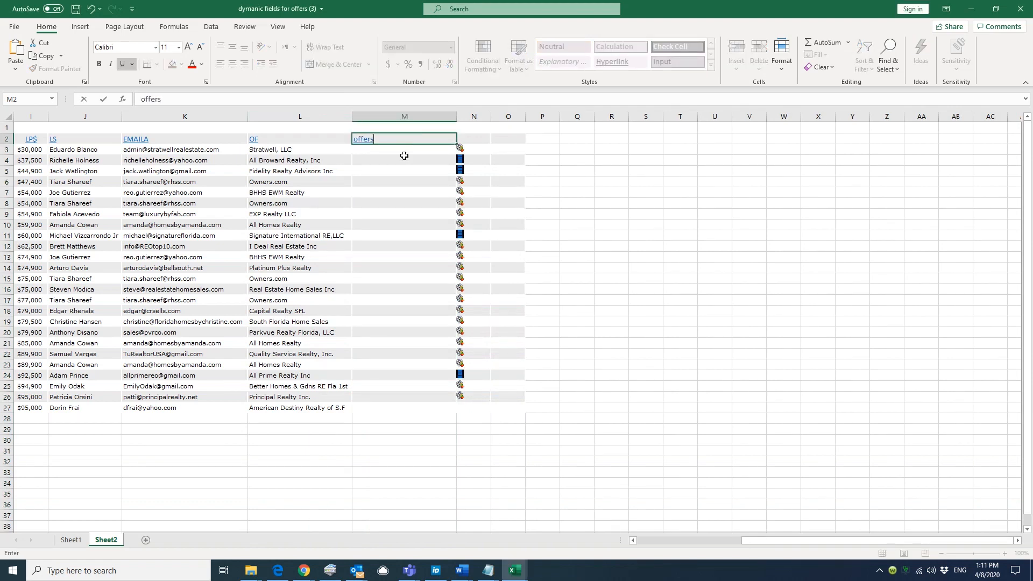
key("Return")
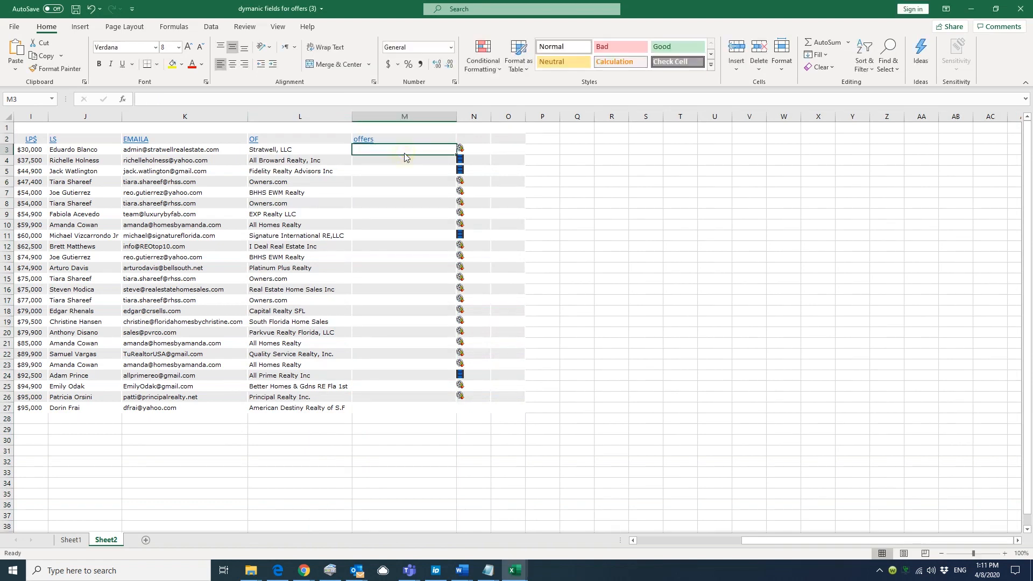
left_click_drag(403, 158, 398, 399)
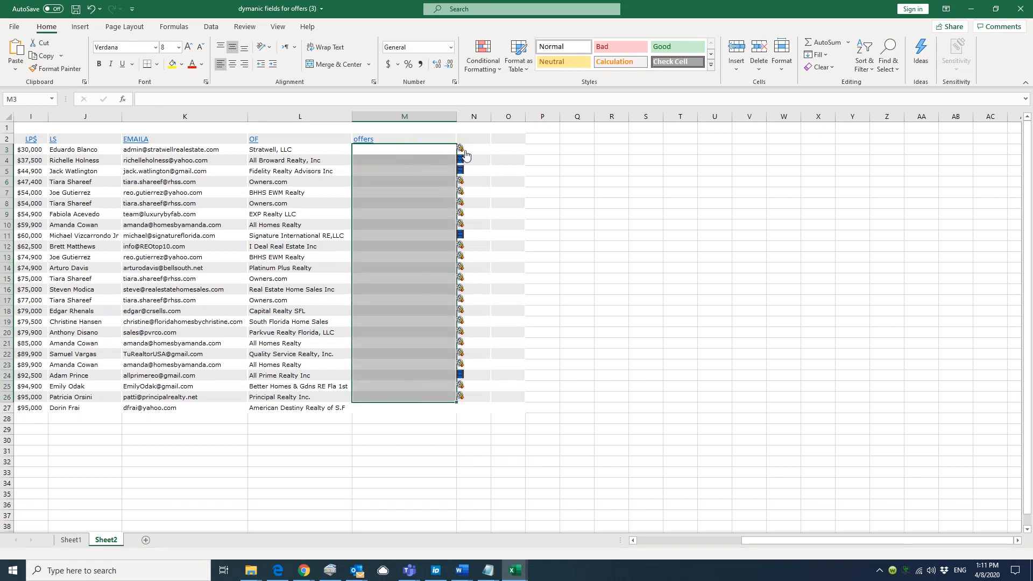
left_click(465, 151)
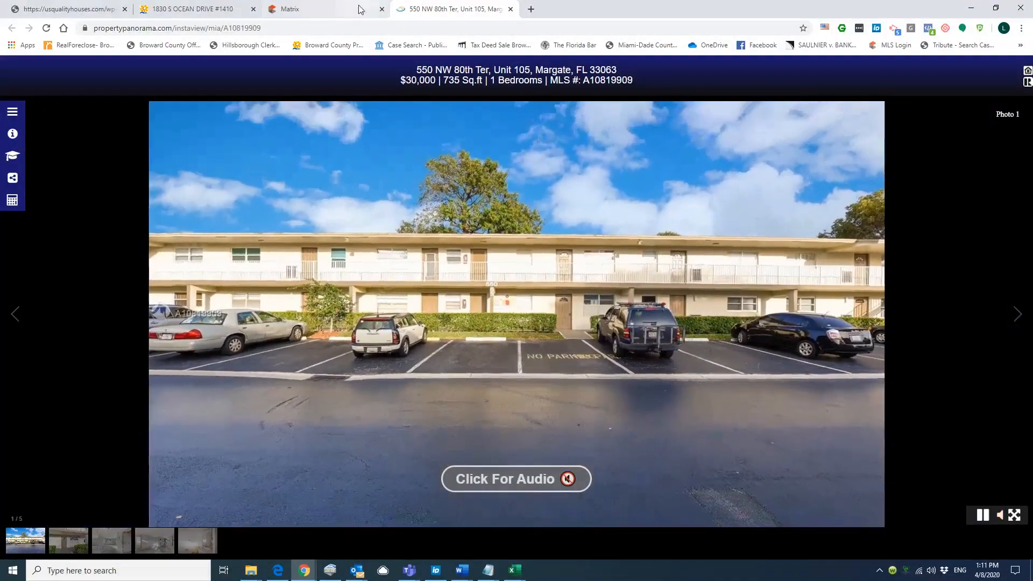
left_click(301, 10)
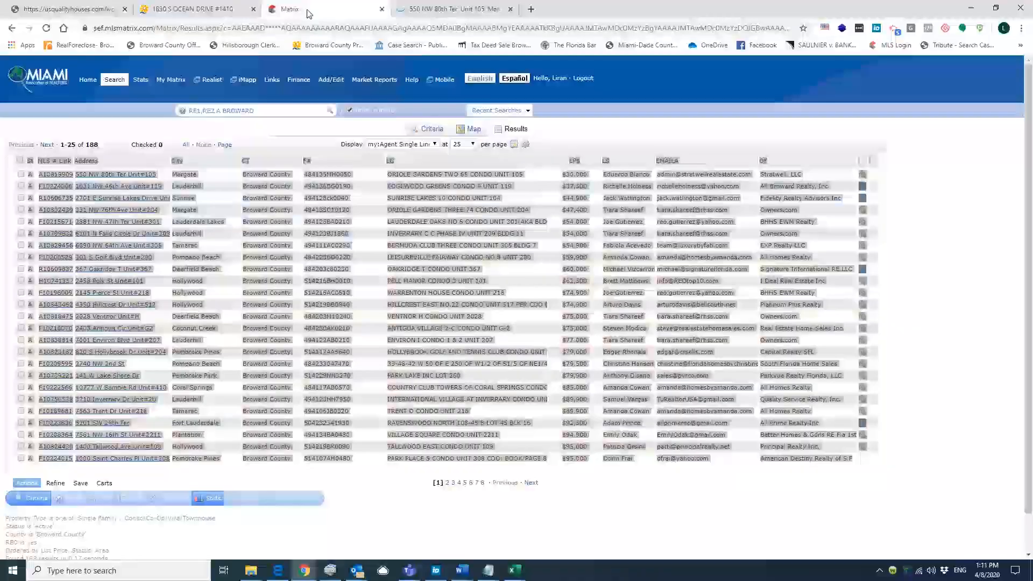
key("ctrl+a")
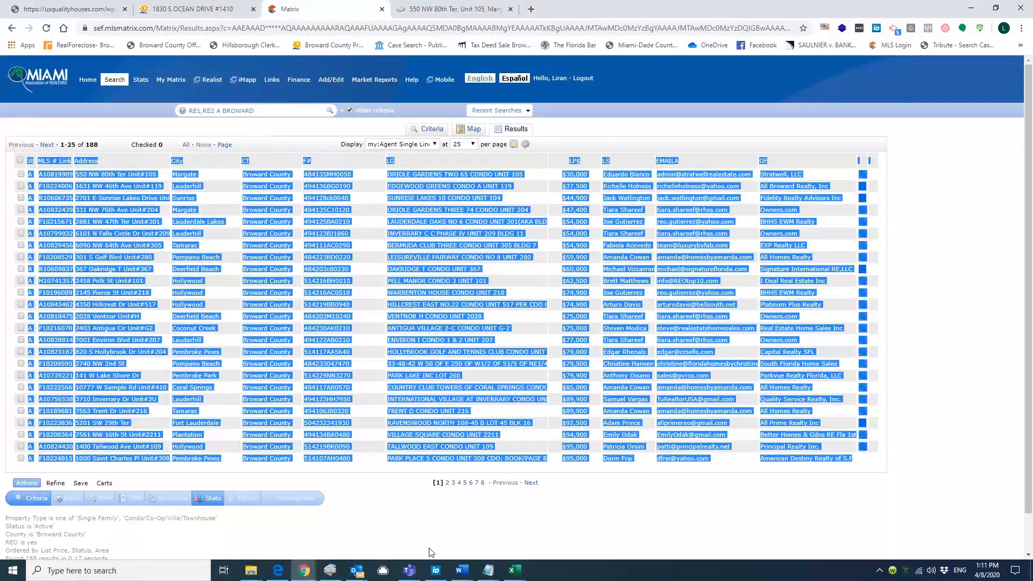
left_click(517, 573)
left_click(637, 544)
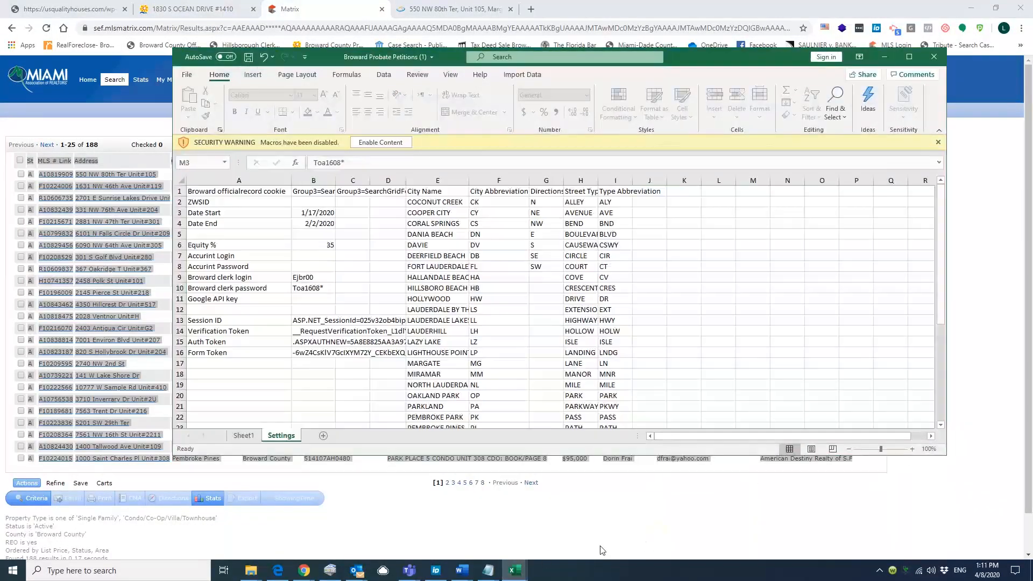
Return to the "dymanic fields for offers (3)" workbook and enter 15000 as the first listing's offer in cell M3
left_click(525, 574)
mouse_move(525, 576)
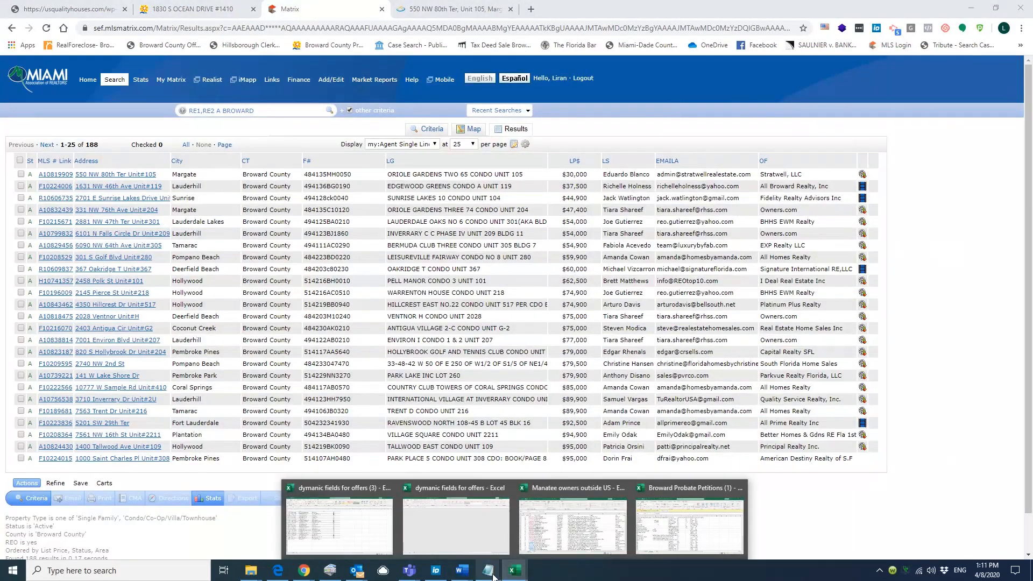
left_click(394, 540)
double_click(368, 150)
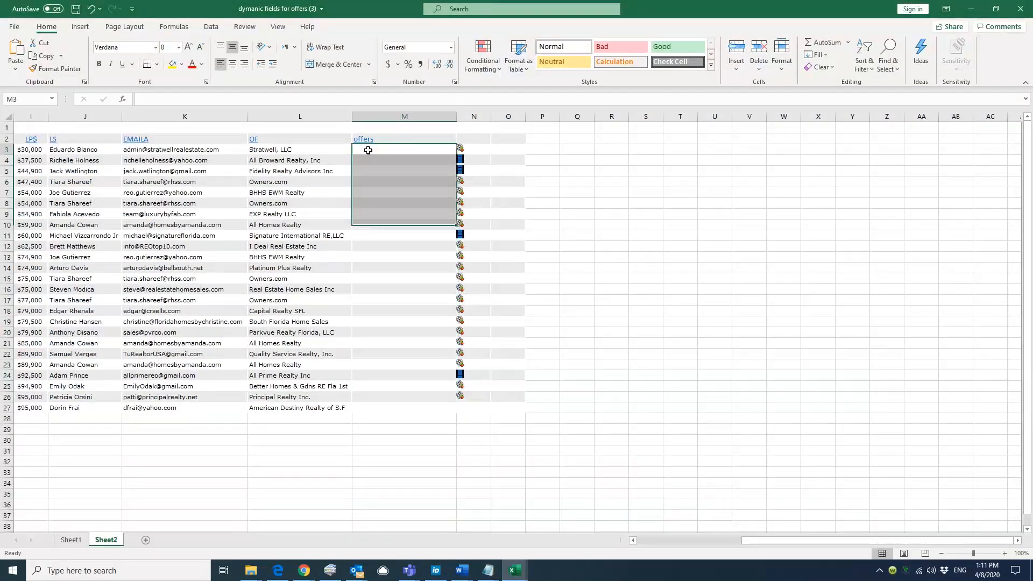
type("15000")
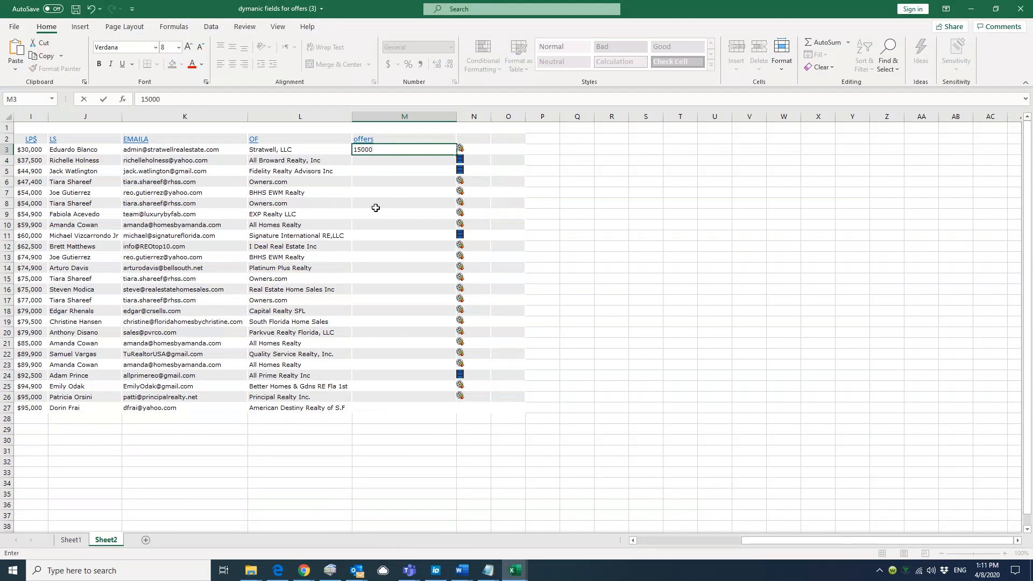
right_click(667, 571)
left_click(636, 575)
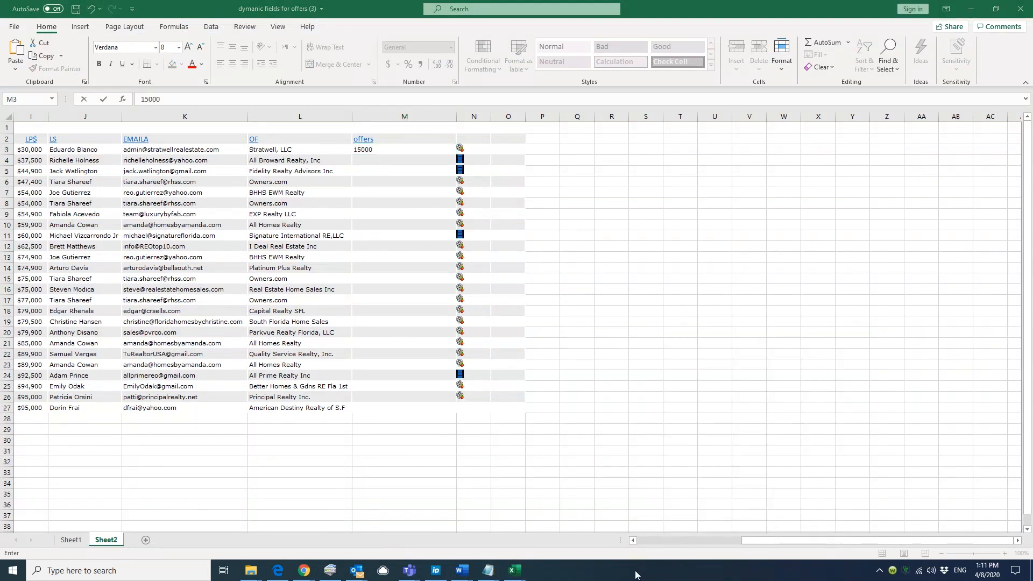
Delete the St column and the checkbox column A from the listings on Sheet2
left_click(654, 540)
left_click(654, 540)
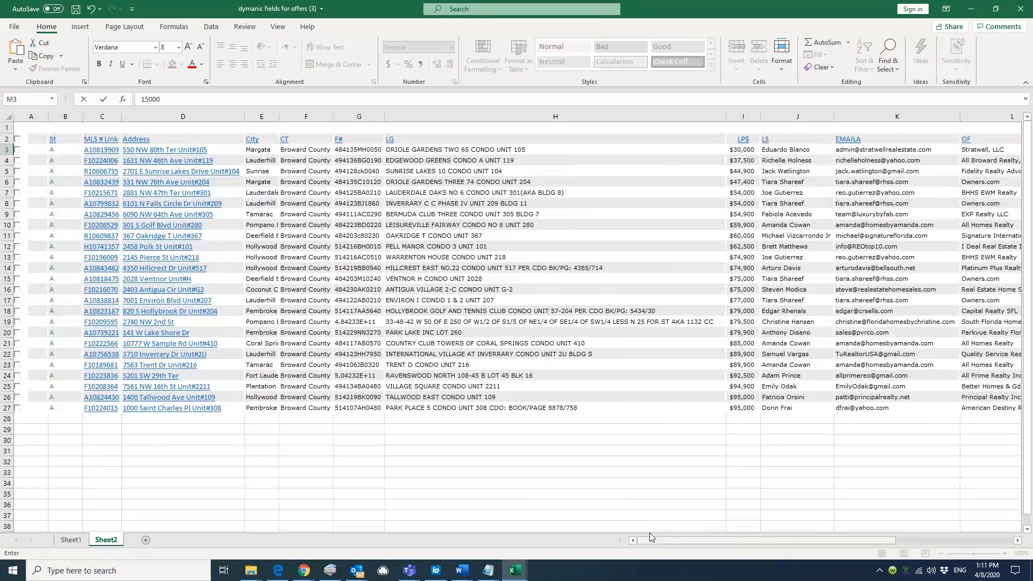
left_click(74, 118)
right_click(74, 117)
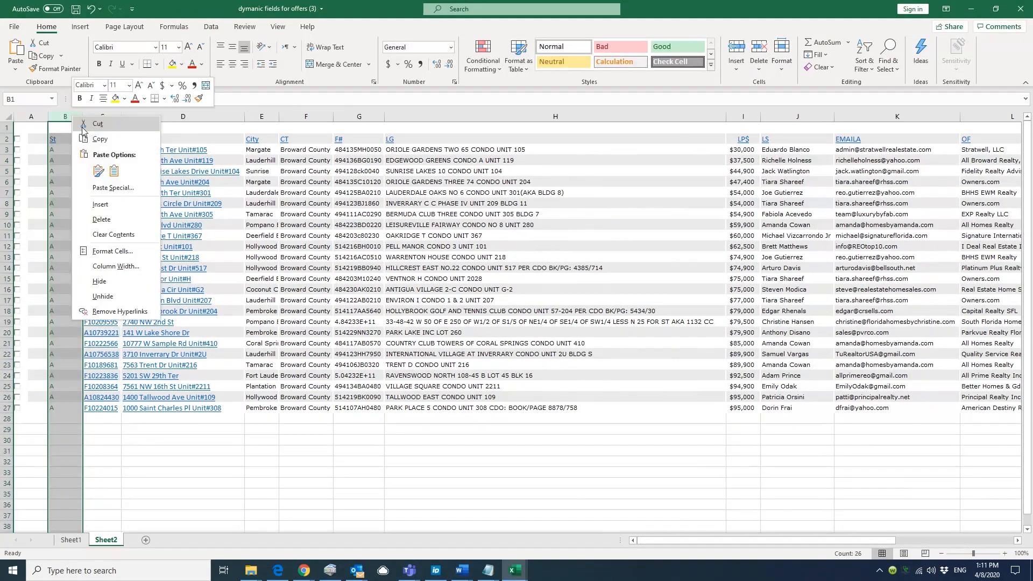
left_click(102, 219)
left_click(37, 116)
right_click(37, 116)
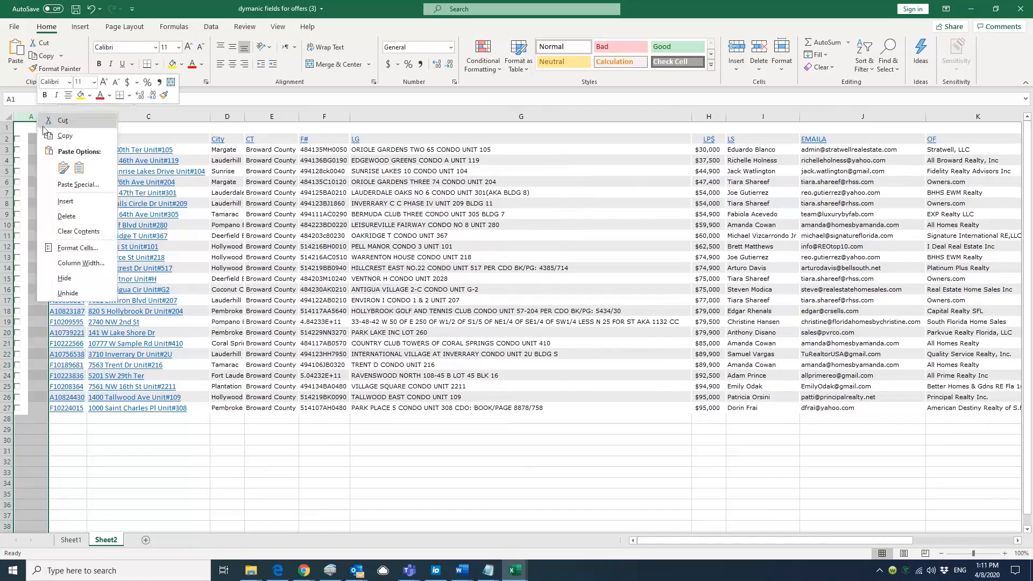
left_click(58, 217)
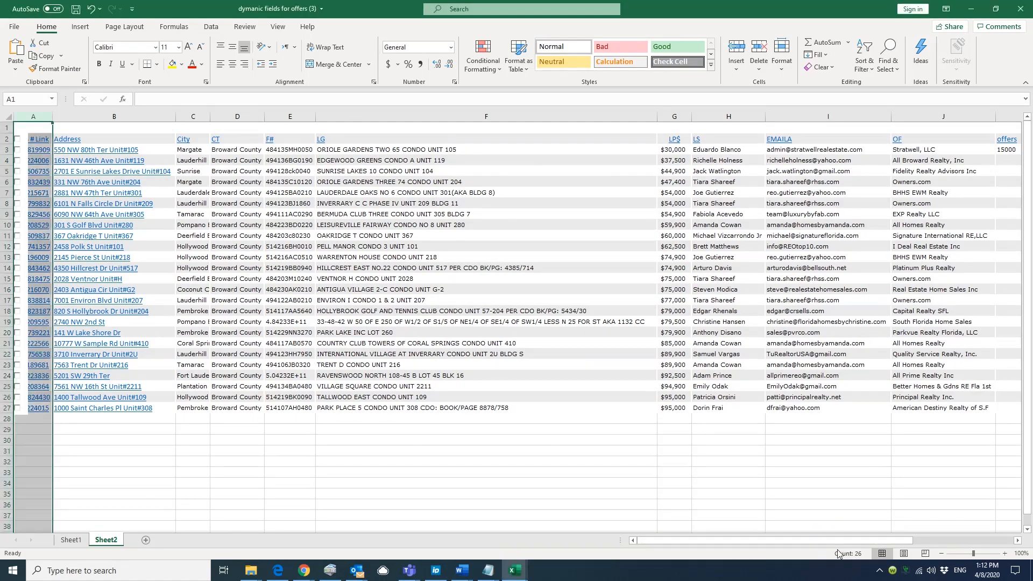
left_click_drag(839, 542, 892, 542)
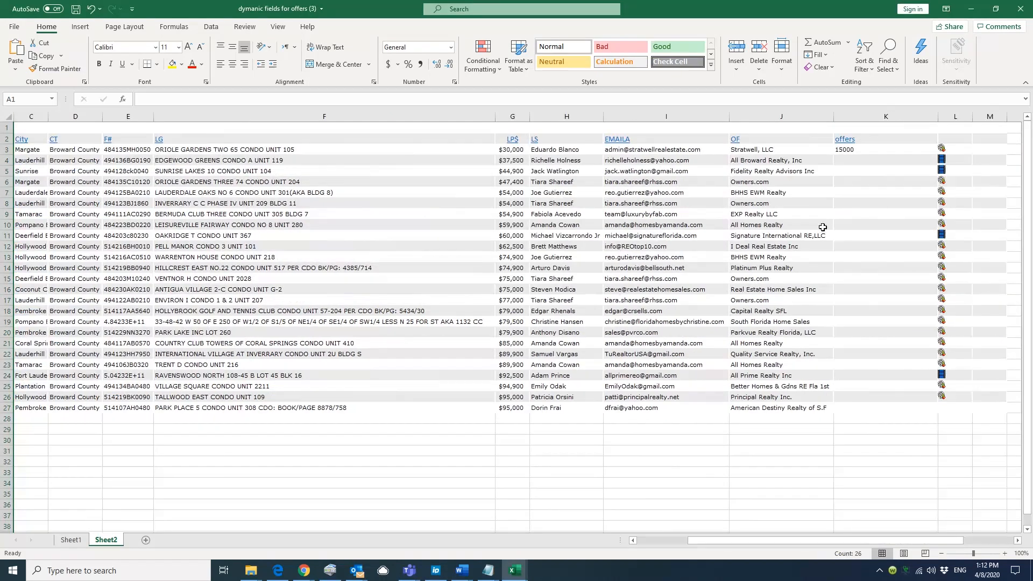
left_click(859, 158)
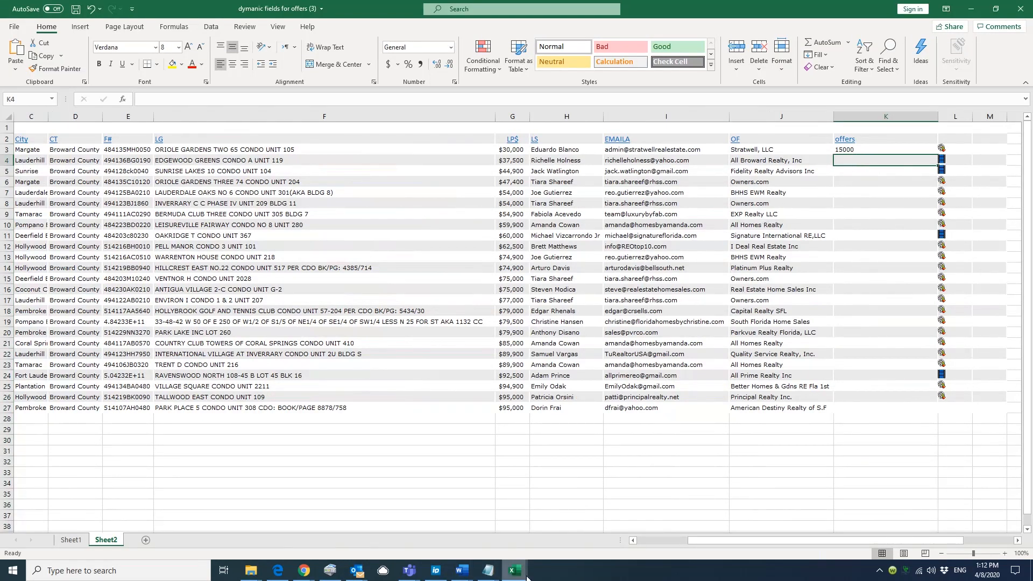
mouse_move(515, 570)
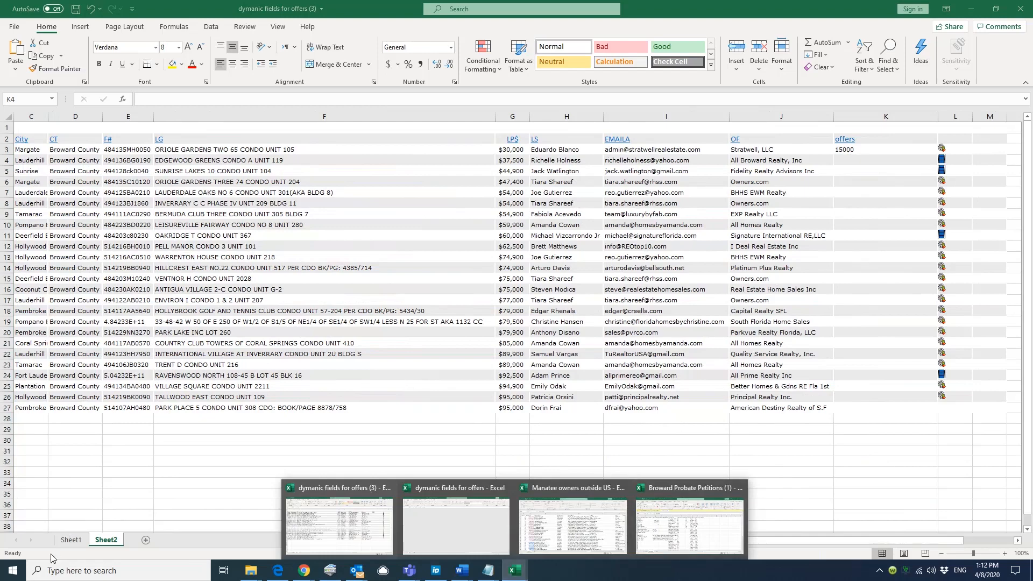
Copy the five sample listing rows, from the MLS number through My offer (A2:K6), on Sheet1
left_click(71, 540)
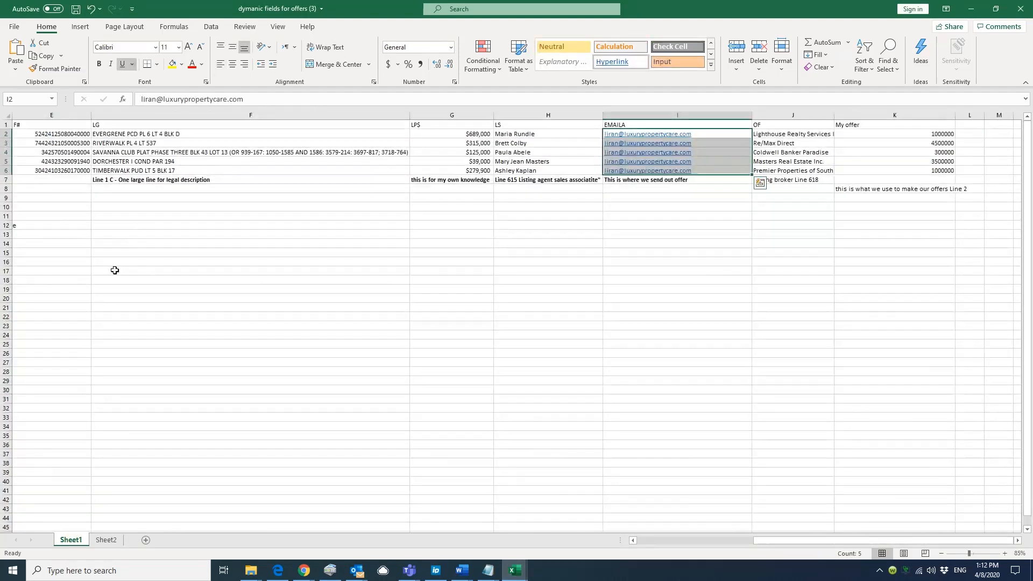
scroll(696, 539, "left", 3)
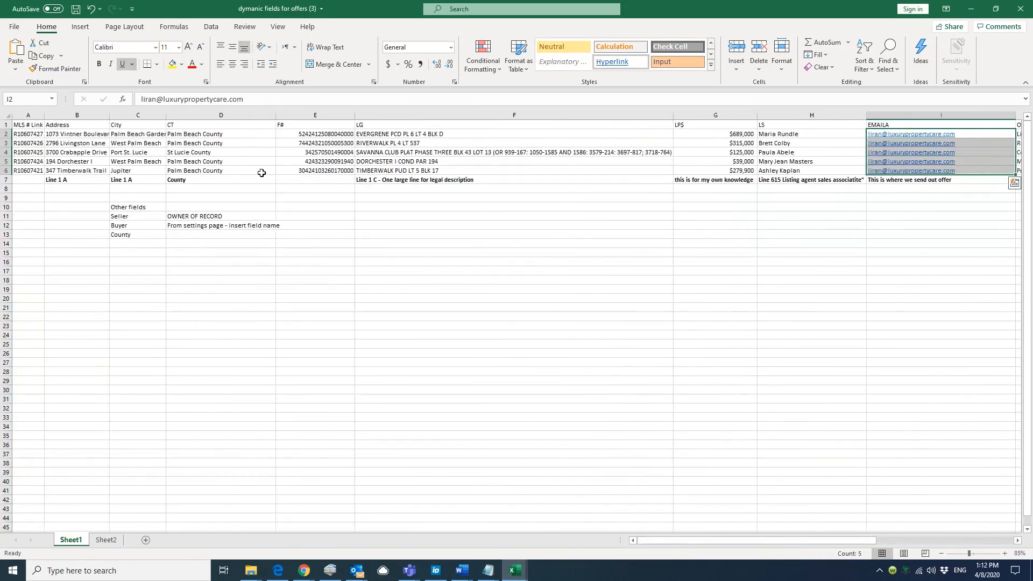
left_click_drag(38, 133, 842, 172)
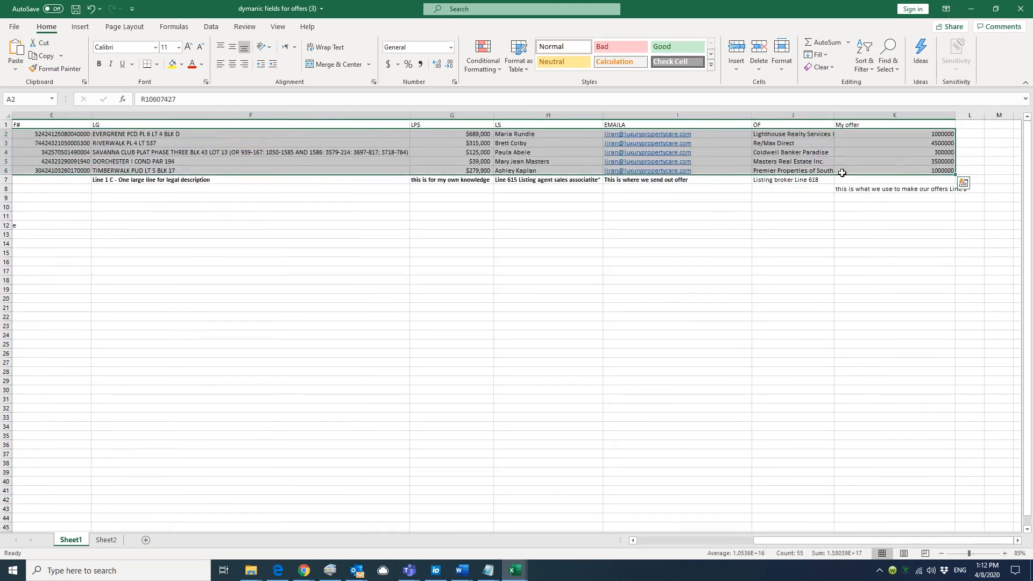
key("ctrl+c")
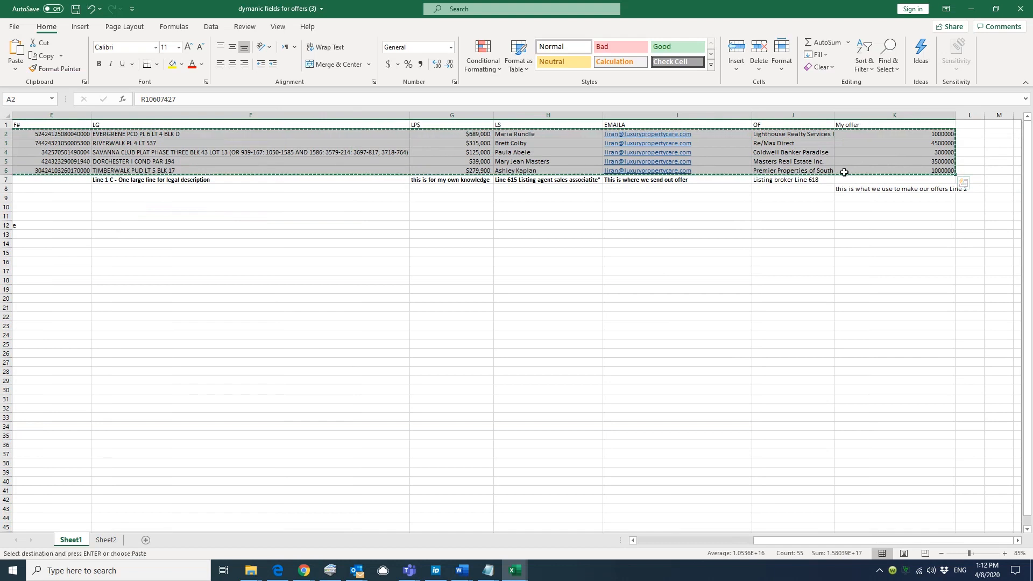
Switch to the Matrix window in Chrome and return the single-offer form's tab to the WordPress dashboard
left_click(305, 569)
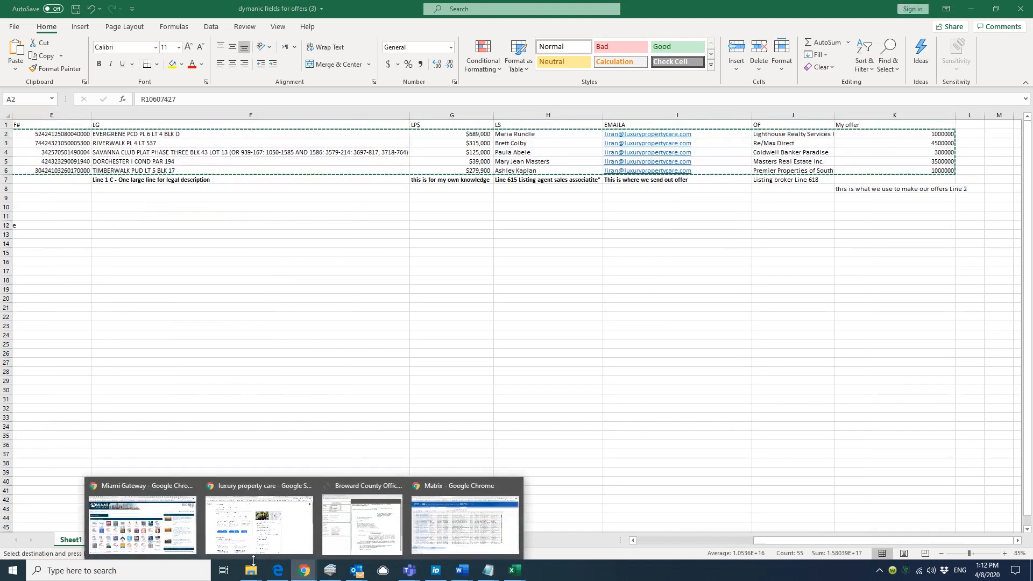
mouse_move(303, 569)
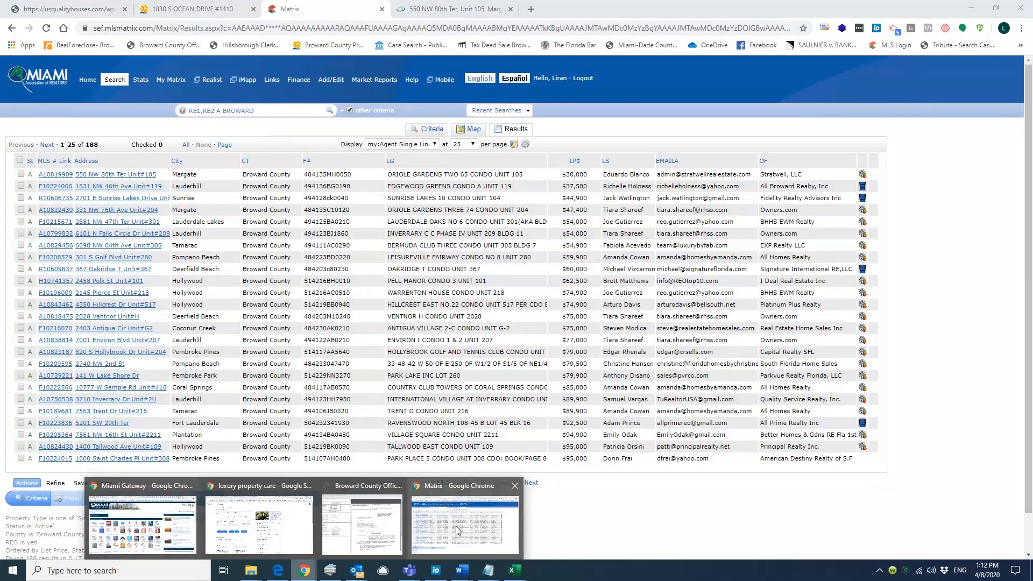
left_click(466, 523)
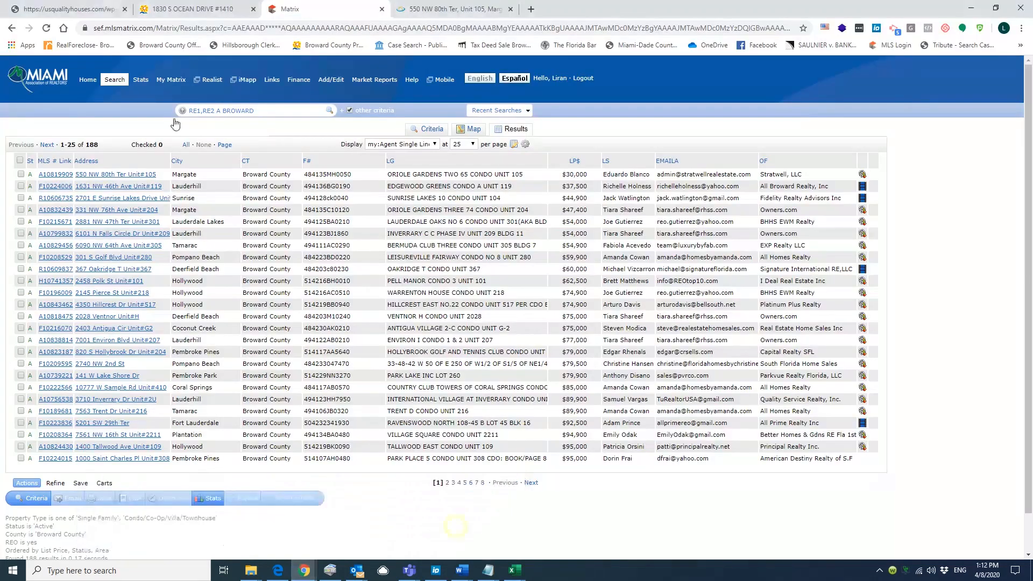
left_click(61, 9)
scroll(202, 295, "up", 2)
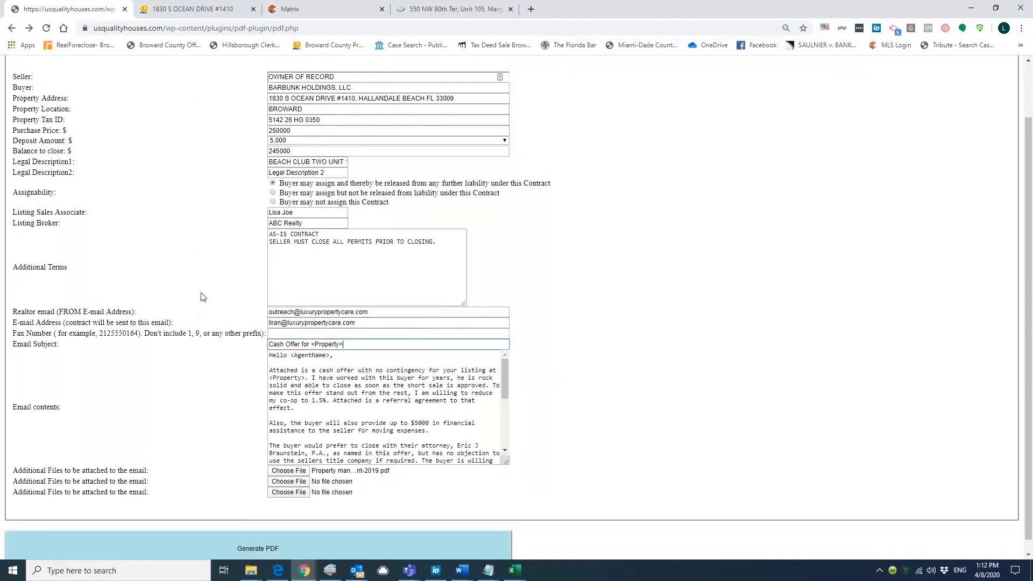
left_click(12, 28)
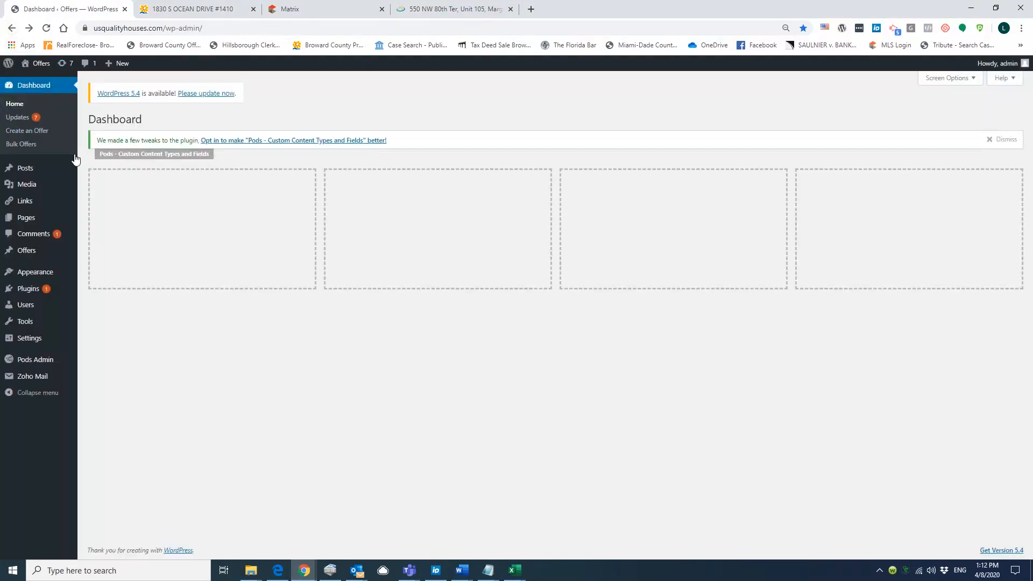
Open the Bulk Offers page and paste the copied listing rows into the Excel contents box
left_click(32, 144)
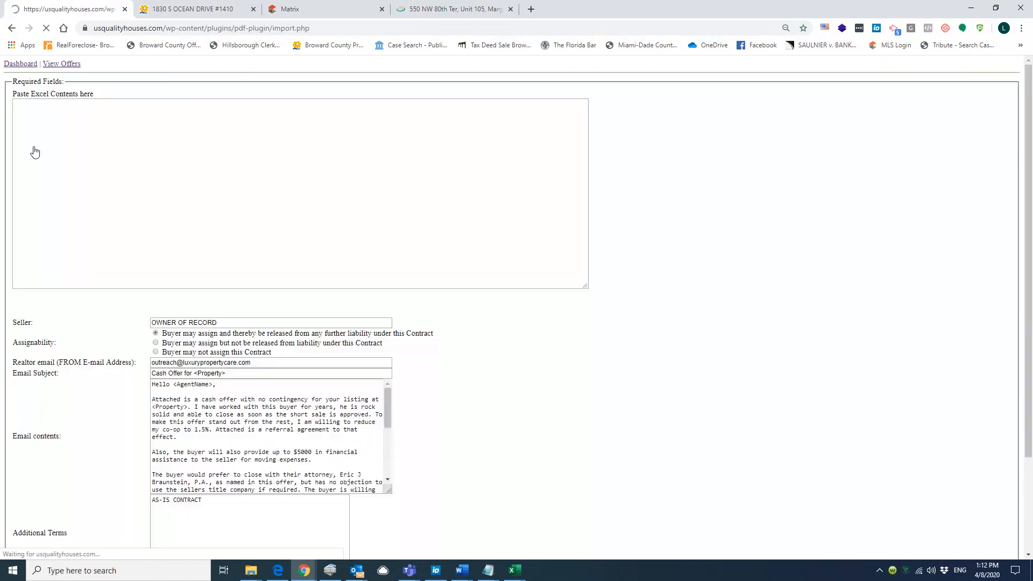
left_click(187, 153)
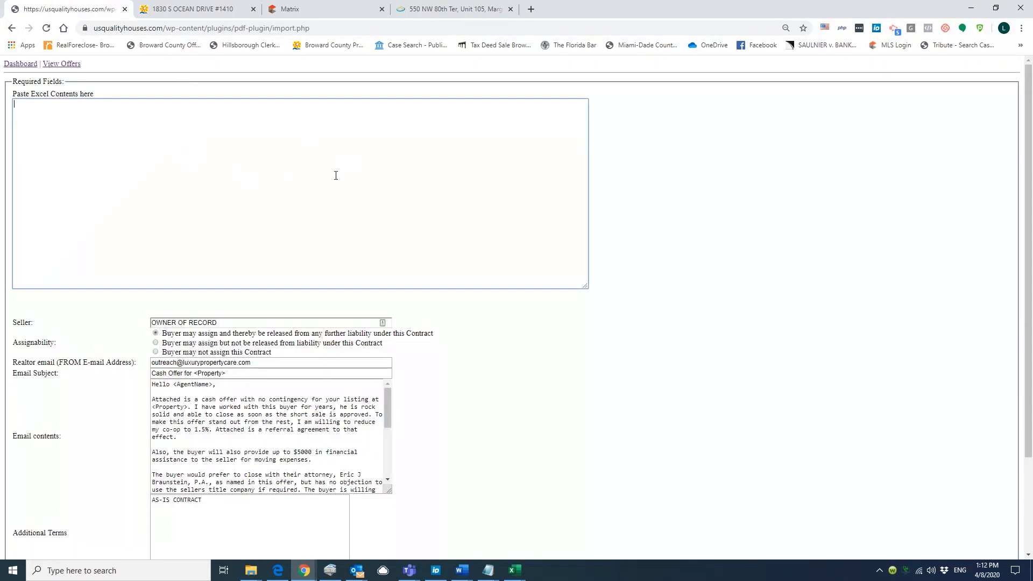
key("ctrl+v")
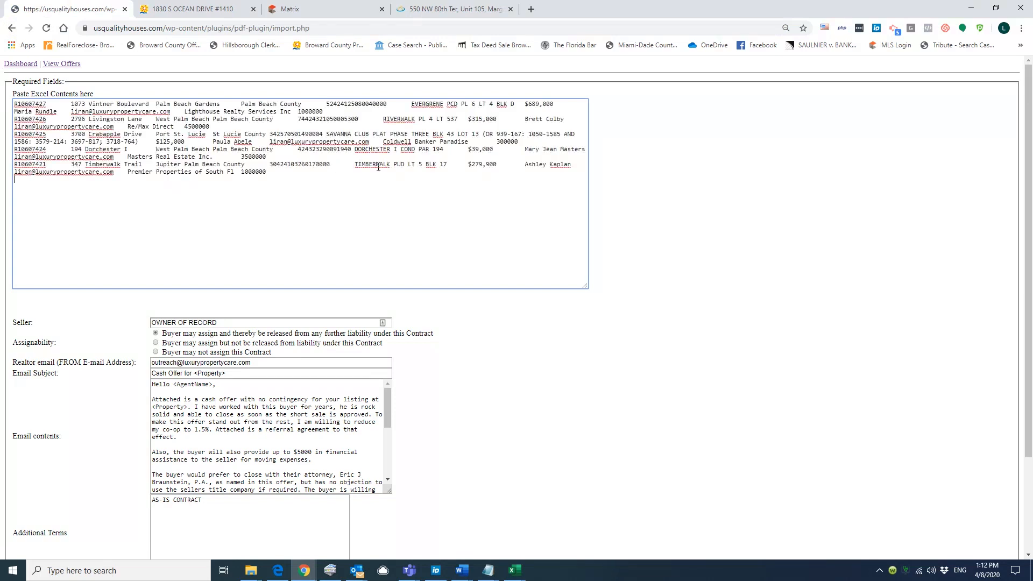
Add the line "I WANT TO BE SMARTER THAN ANYONE AND GET THIS PROPERTY" below AS-IS CONTRACT in the additional terms
scroll(180, 245, "down", 1)
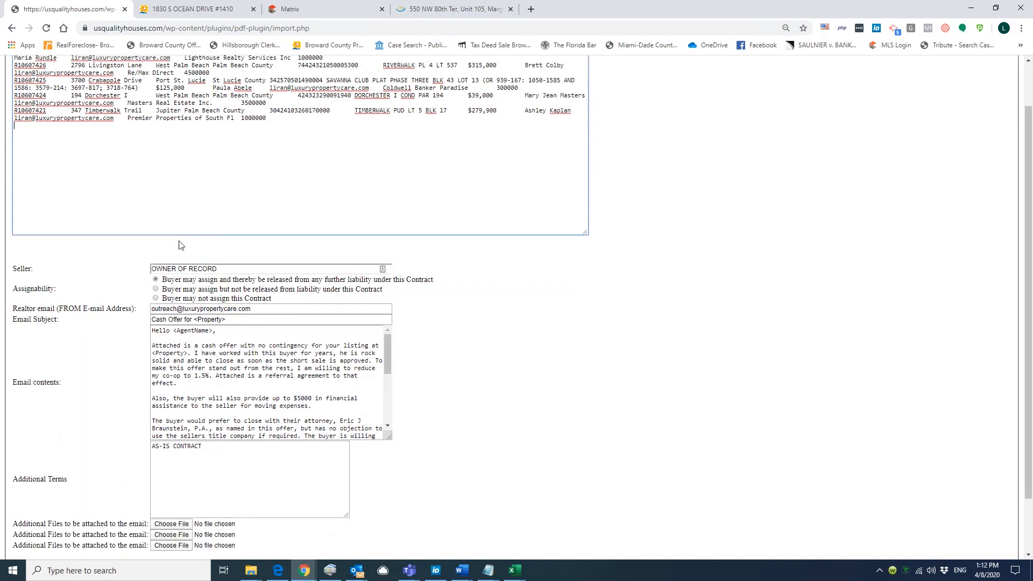
scroll(221, 268, "down", 1)
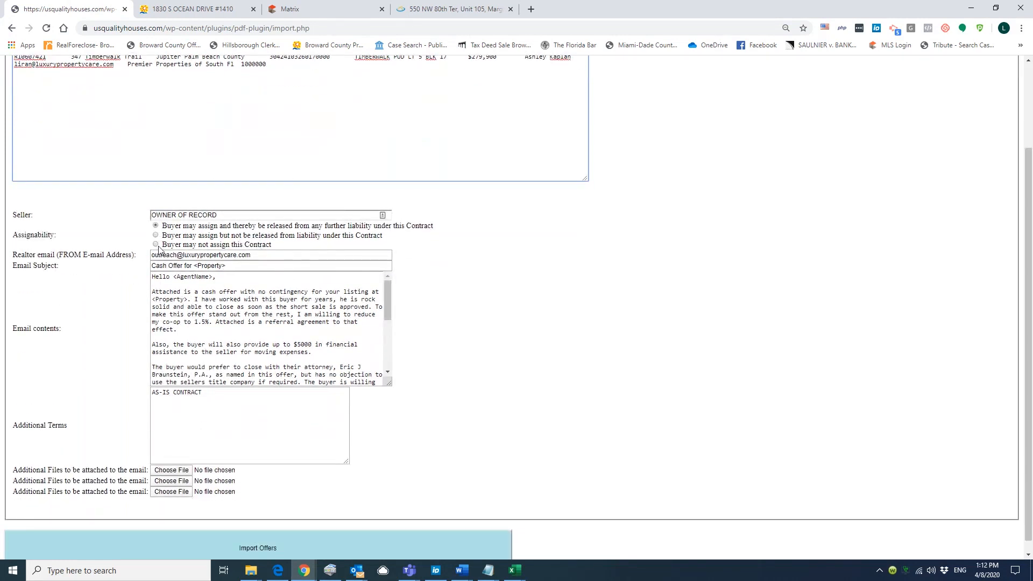
scroll(231, 255, "down", 1)
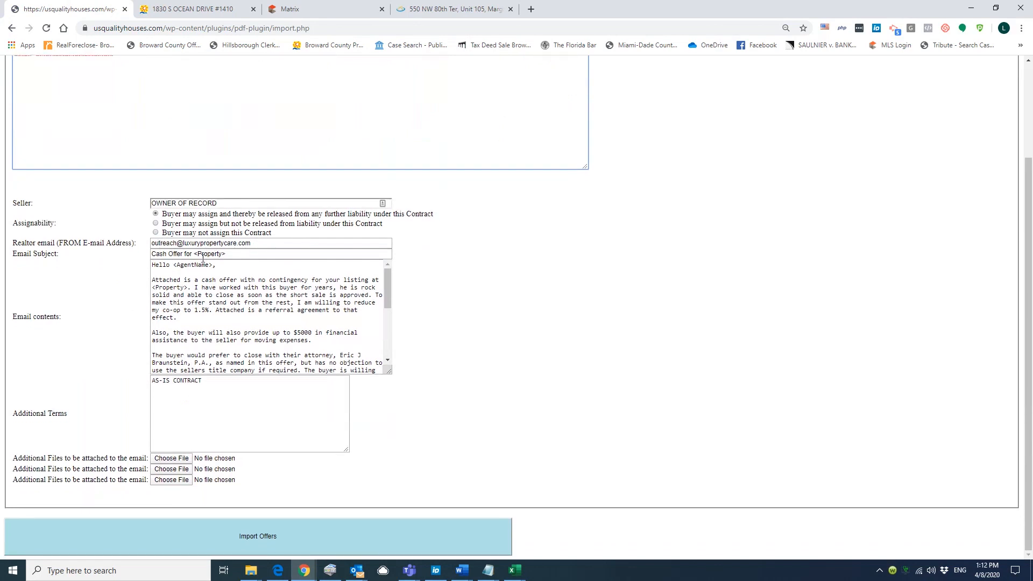
scroll(233, 318, "down", 2)
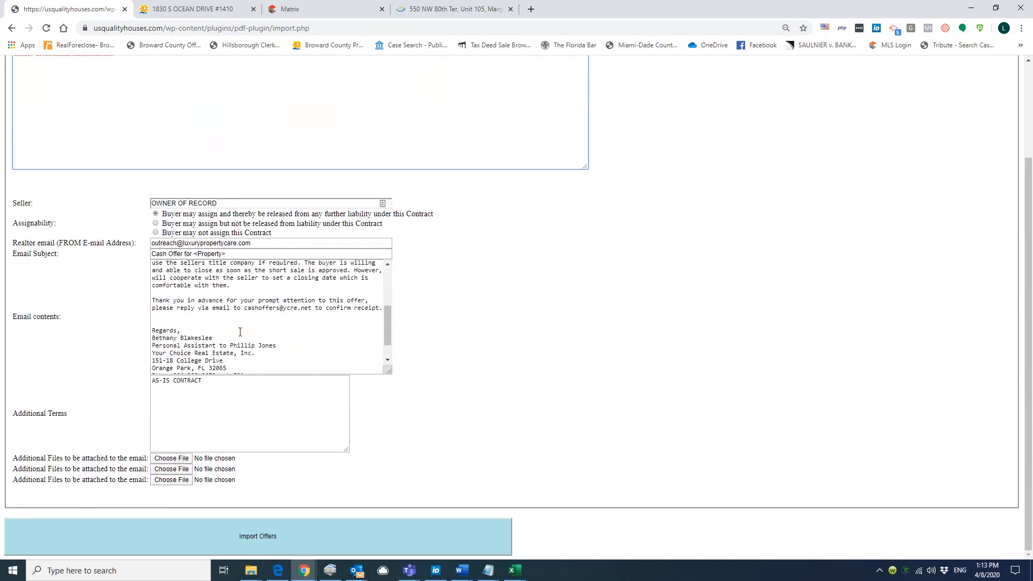
left_click(226, 417)
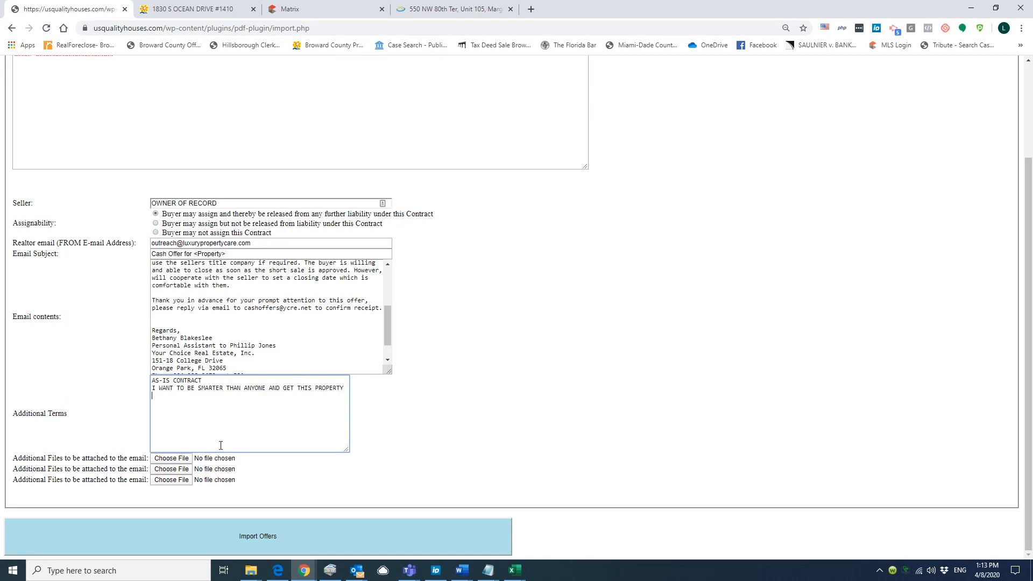
Browse for a first attachment without choosing a file, and review the pasted listings and offer settings
left_click(185, 460)
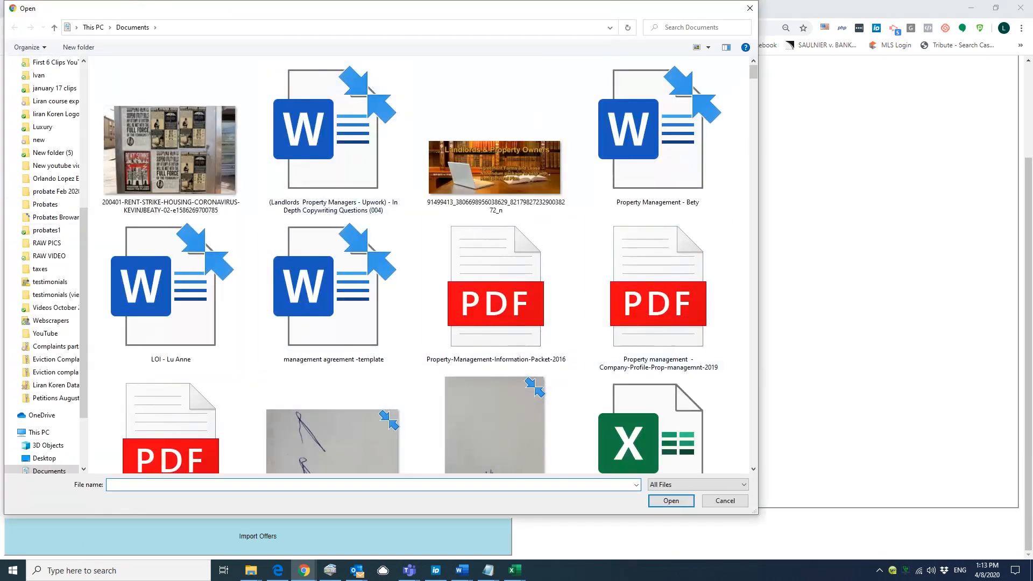
left_click(749, 8)
scroll(535, 344, "up", 3)
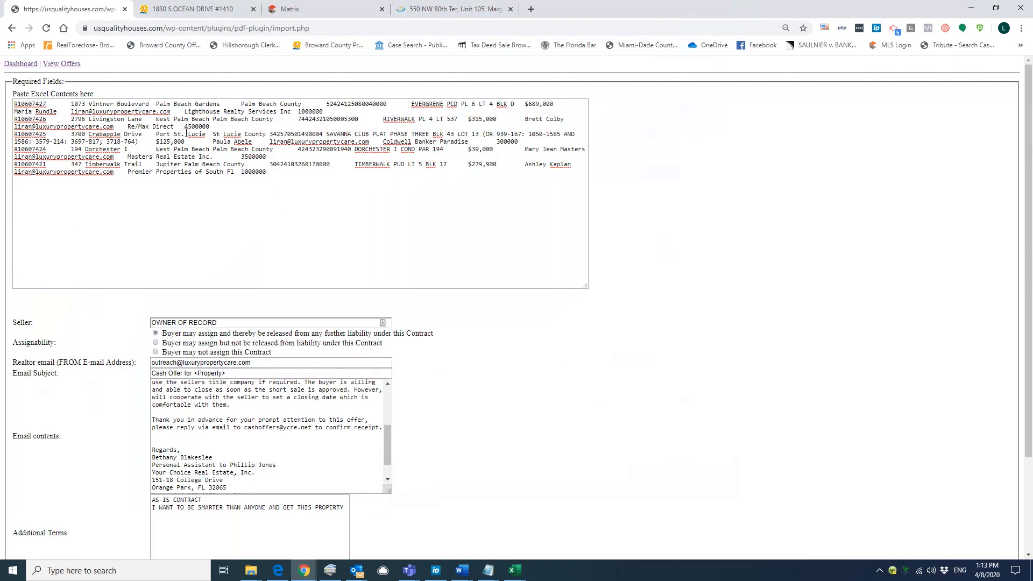
scroll(262, 186, "down", 3)
scroll(260, 116, "up", 2)
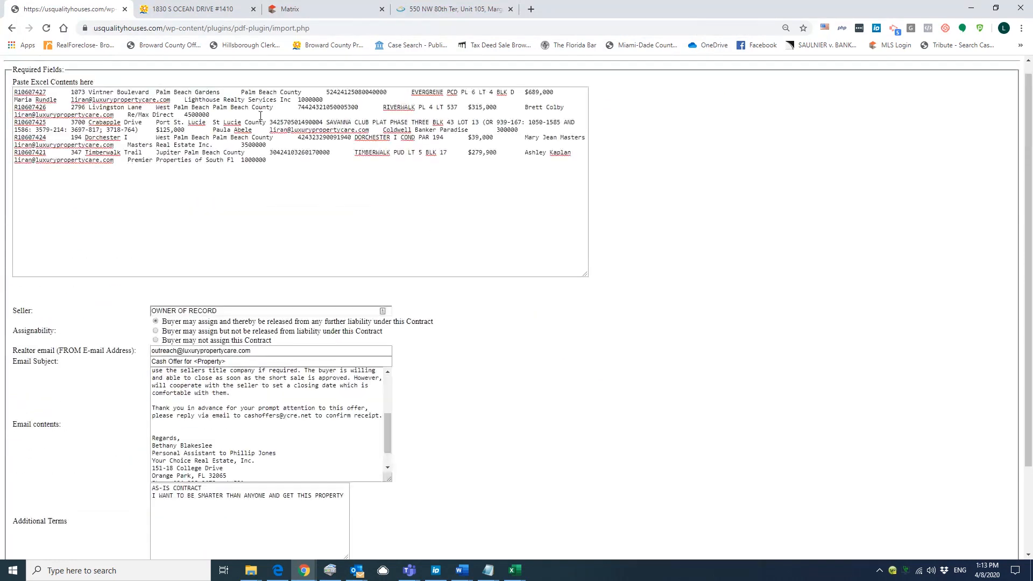
scroll(270, 143, "down", 2)
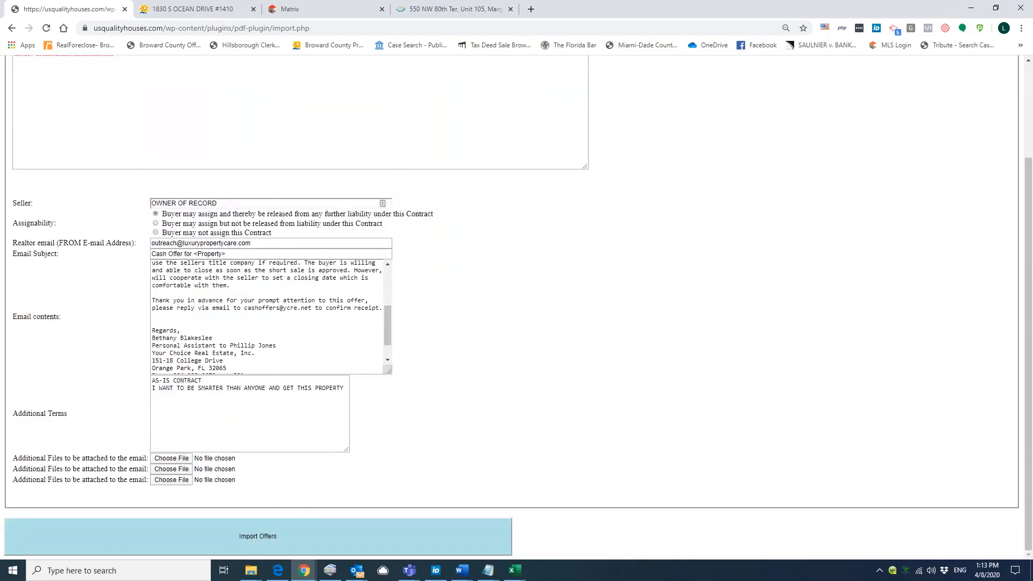
Switch to Outlook, move its window mostly off the bulk offers form and return to the pasted listings
key("alt+Tab")
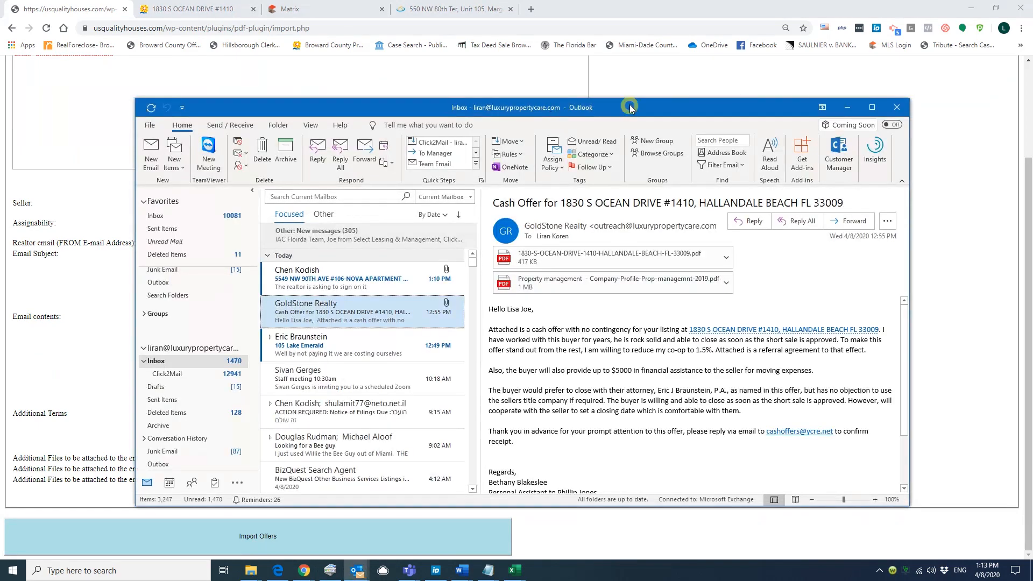
left_click_drag(630, 106, 1032, 68)
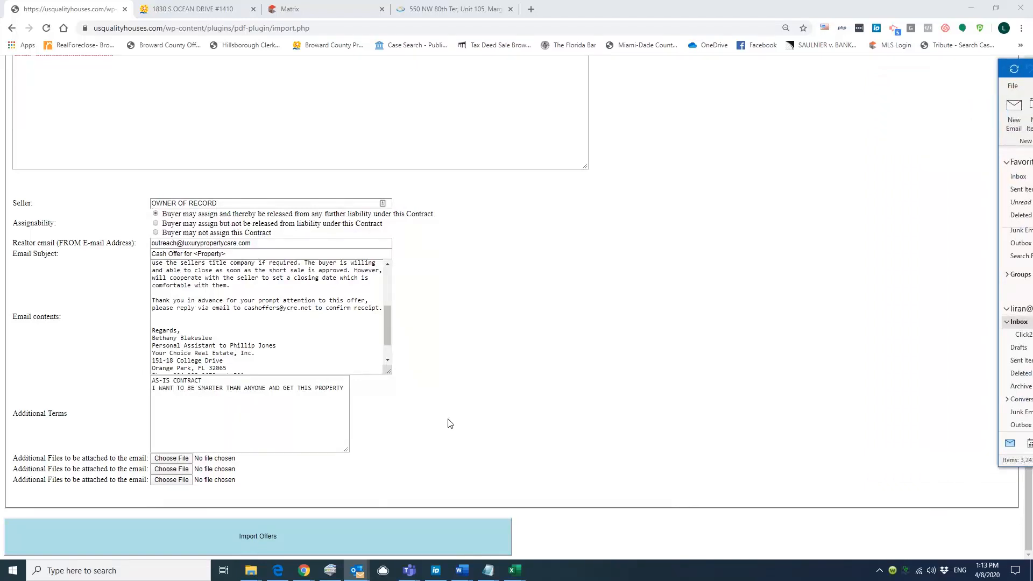
scroll(385, 305, "up", 5)
scroll(704, 274, "up", 3)
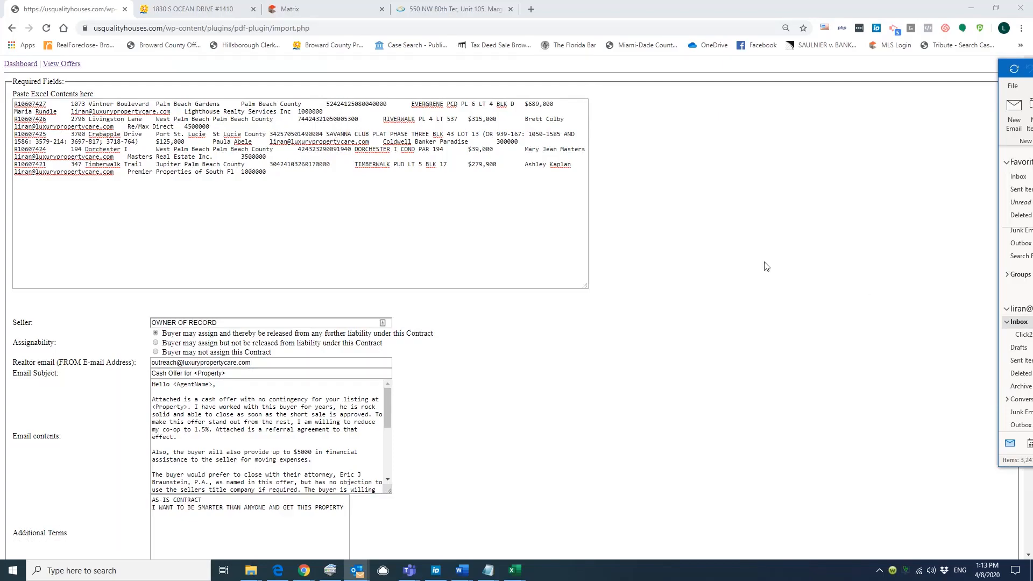
Submit the bulk offers form to import the pasted listings and email the cash offers
scroll(765, 266, "down", 1)
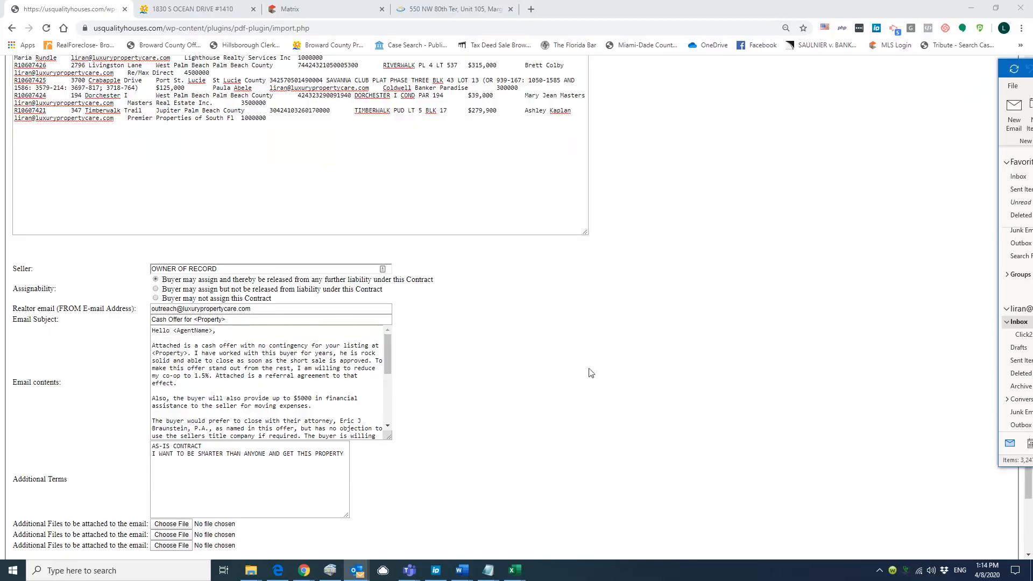
scroll(598, 374, "down", 2)
left_click(247, 541)
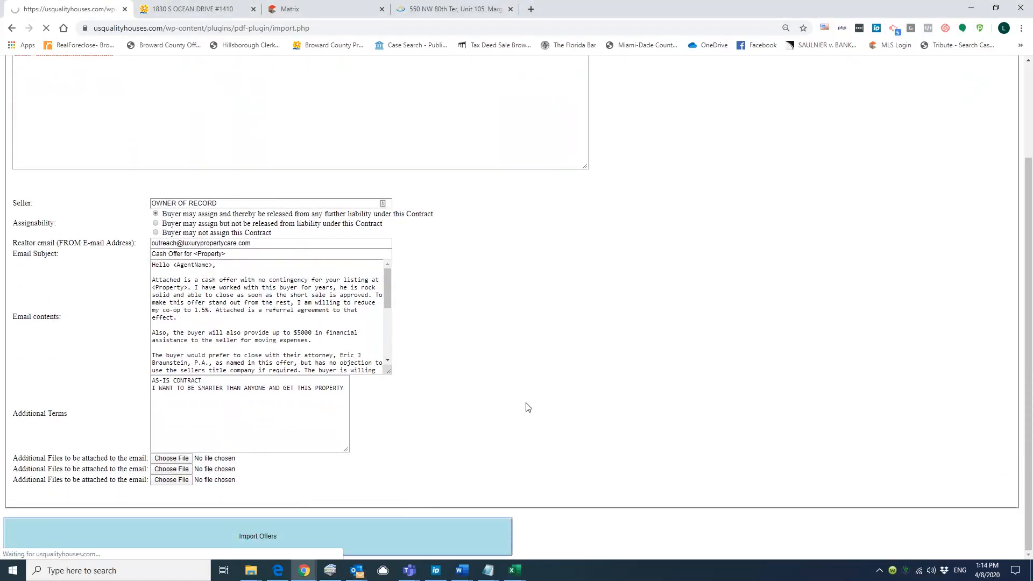
Bring the Outlook window back into view, maximize it and look through the newly received GoldStone Realty cash offer emails
left_click_drag(1032, 60, 892, 83)
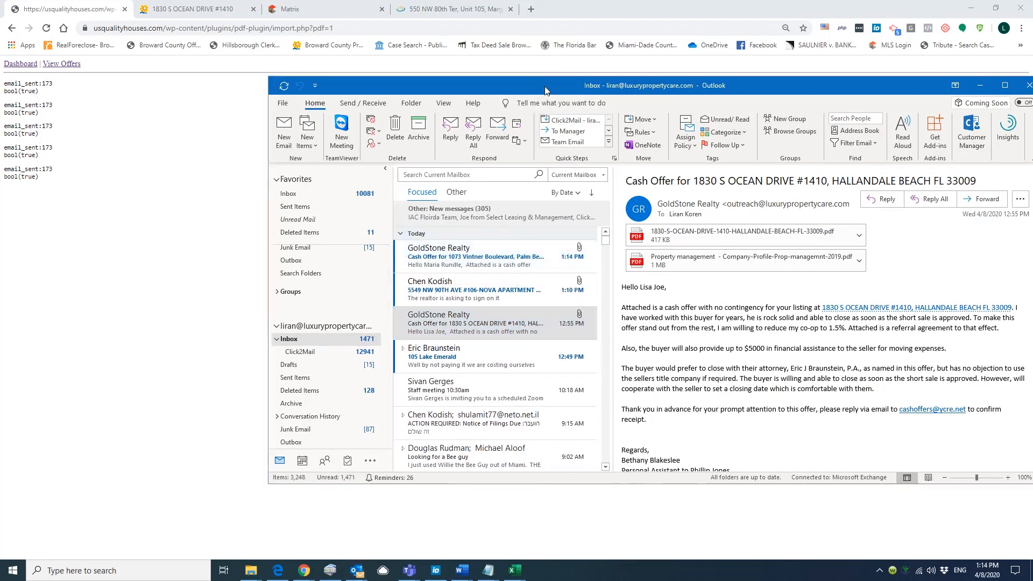
left_click(1000, 87)
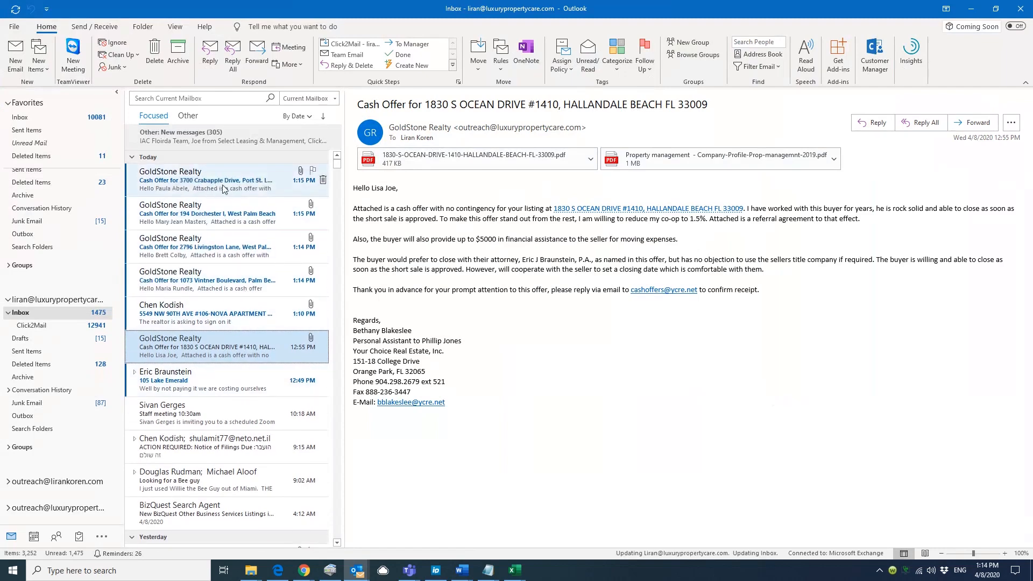
left_click(225, 188)
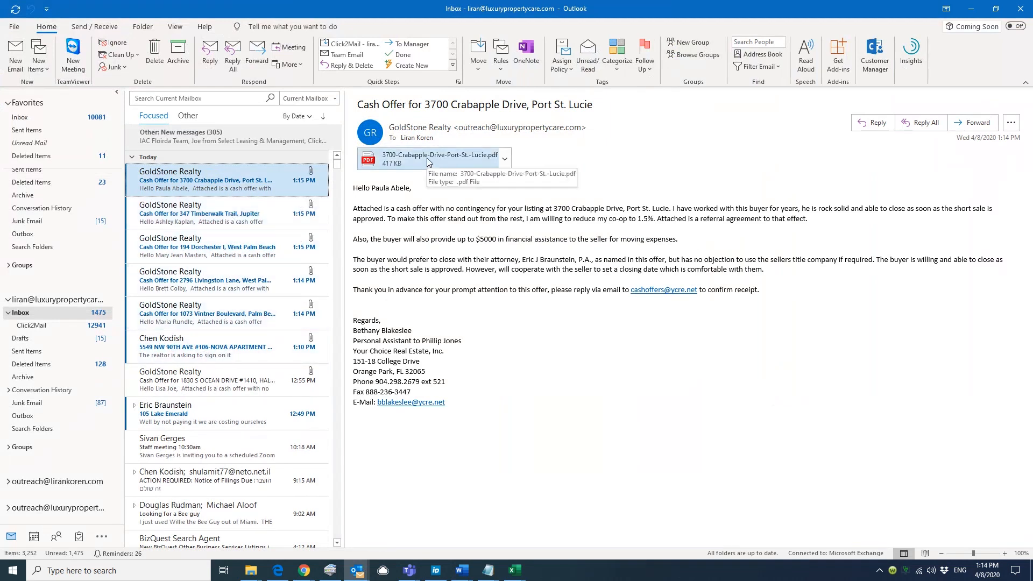
left_click(254, 227)
left_click(244, 246)
left_click(236, 277)
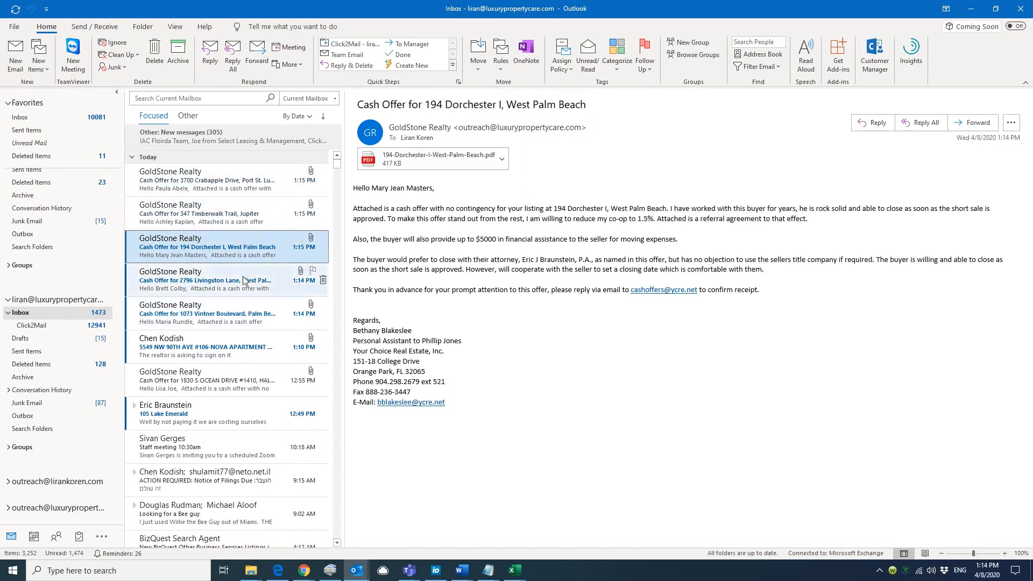
left_click(231, 318)
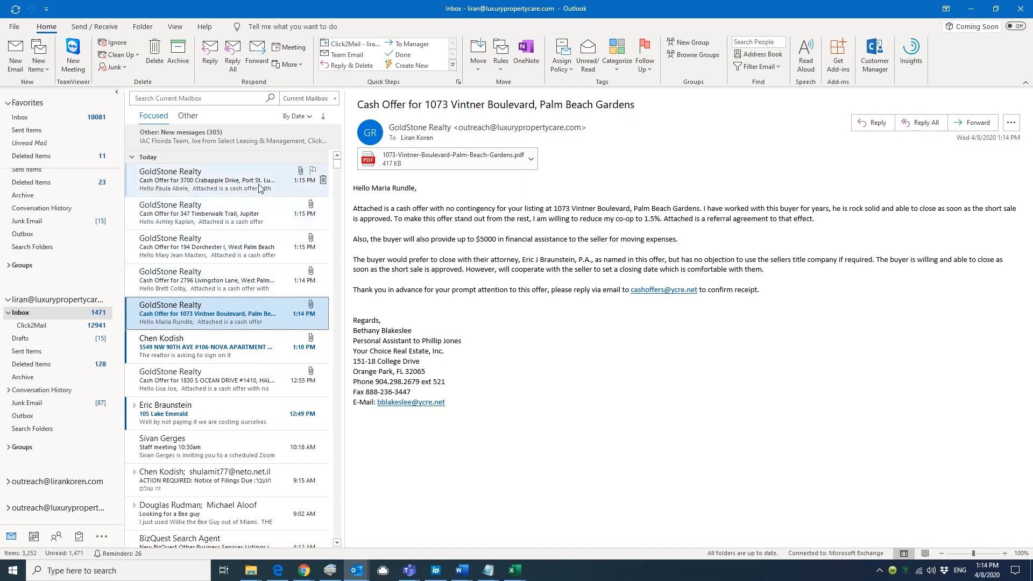
Open the PDF contract attached to the Port St. Lucie cash offer email
left_click(301, 173)
left_click(423, 161)
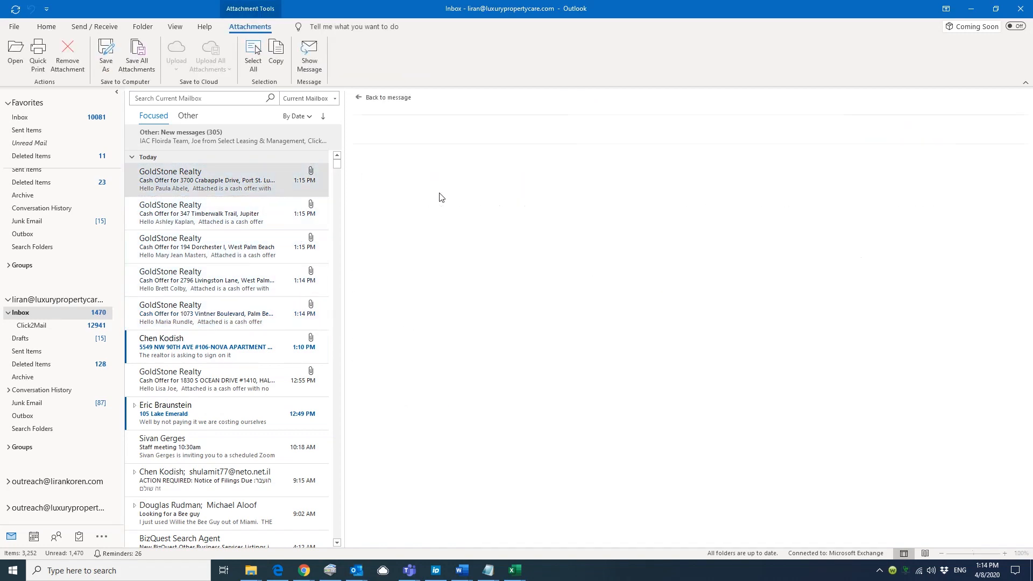
double_click(430, 129)
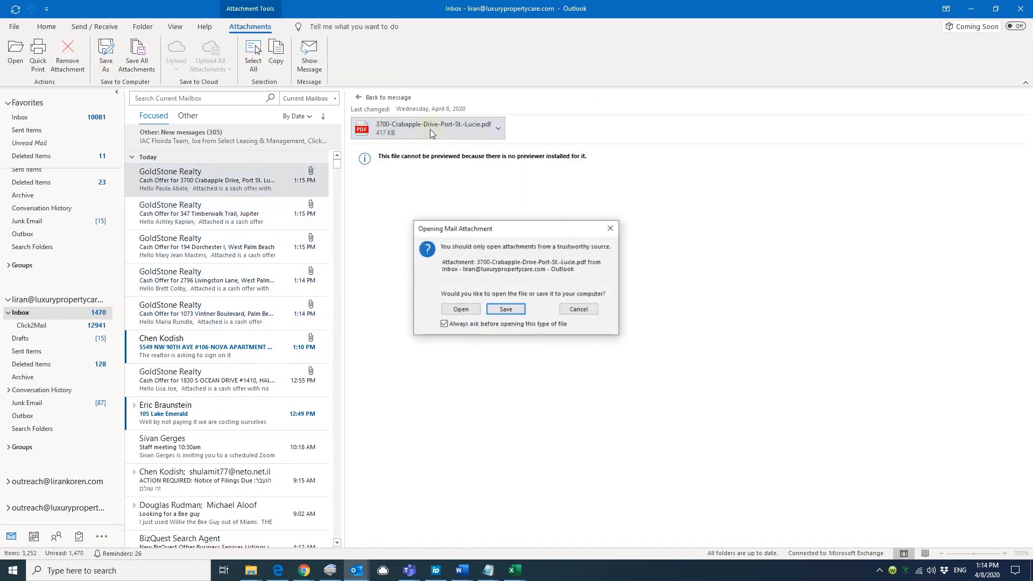
left_click(463, 310)
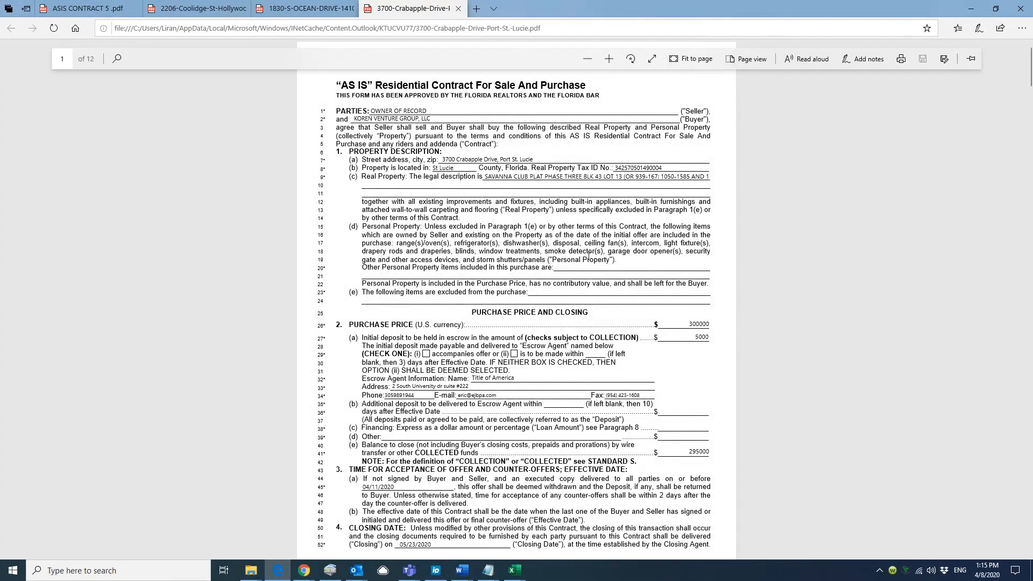
Examine the generated AS IS contract's full legal description, purchase price, dates, buyer initials, signatures and broker details through its last page
scroll(584, 255, "up", 2, "ctrl")
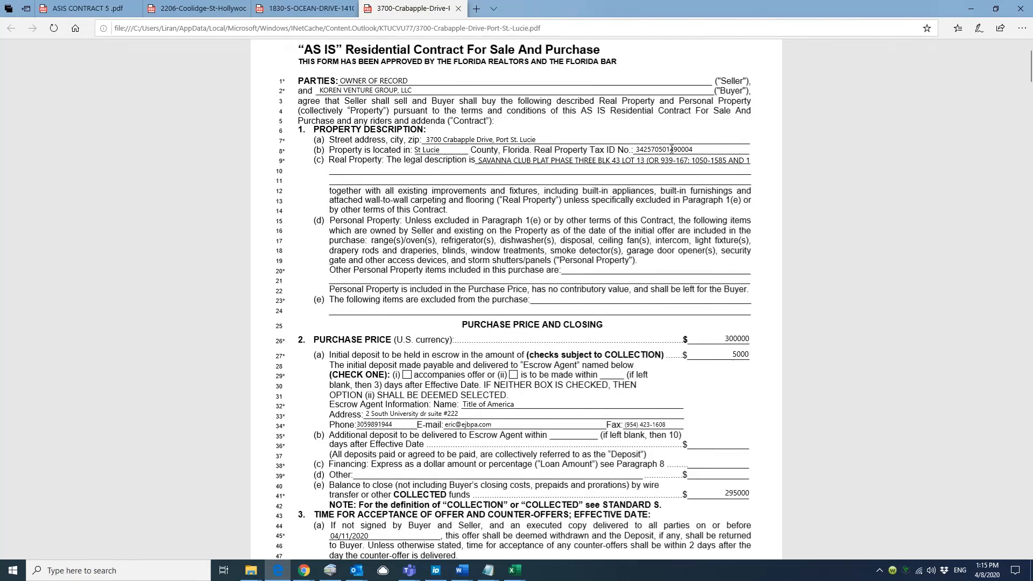
mouse_move(487, 161)
left_mouse_down()
mouse_move(809, 168)
mouse_move(487, 163)
left_mouse_up()
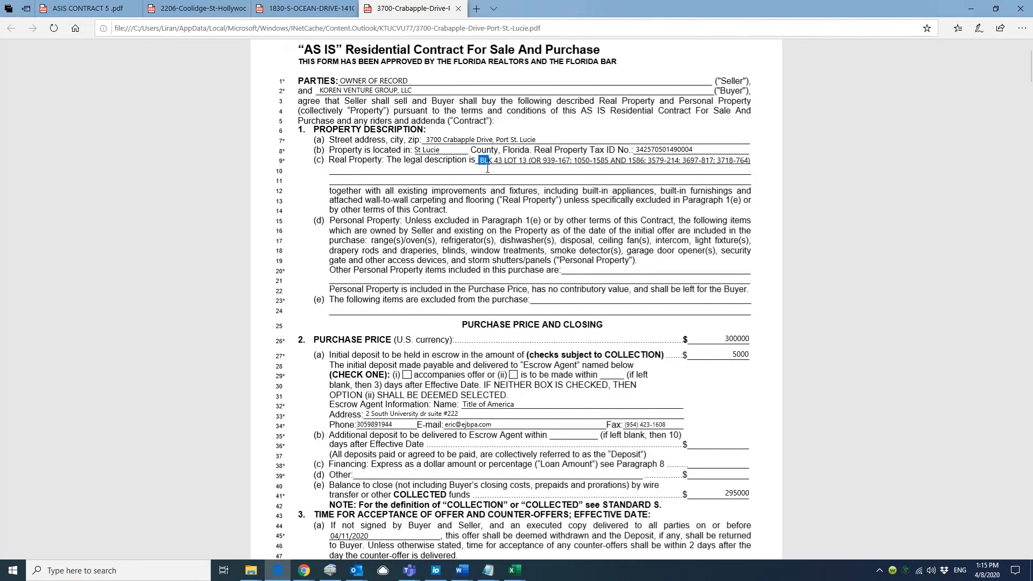
scroll(483, 251, "down", 3)
scroll(483, 250, "up", 3)
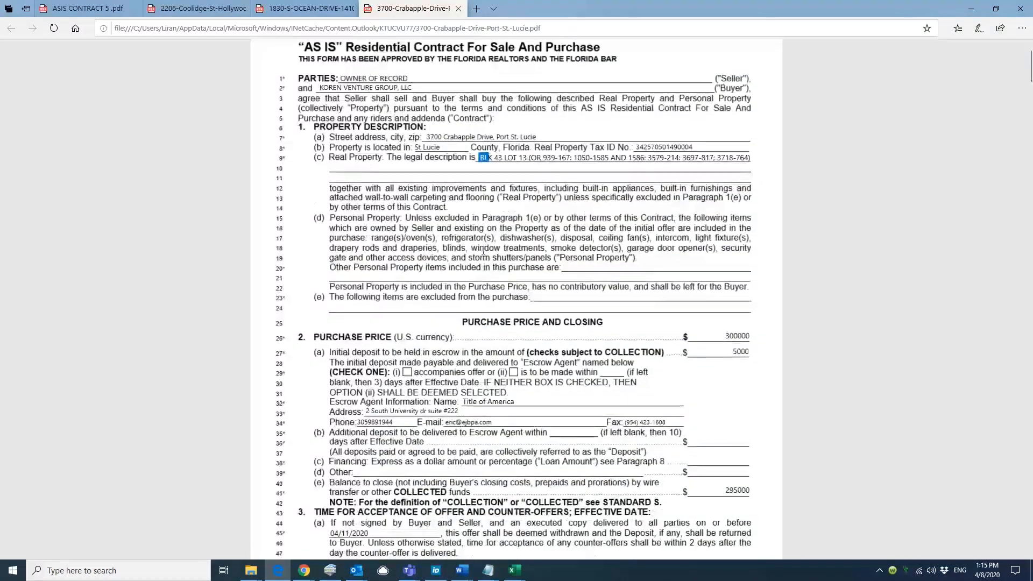
scroll(483, 251, "down", 3)
scroll(721, 267, "down", 6)
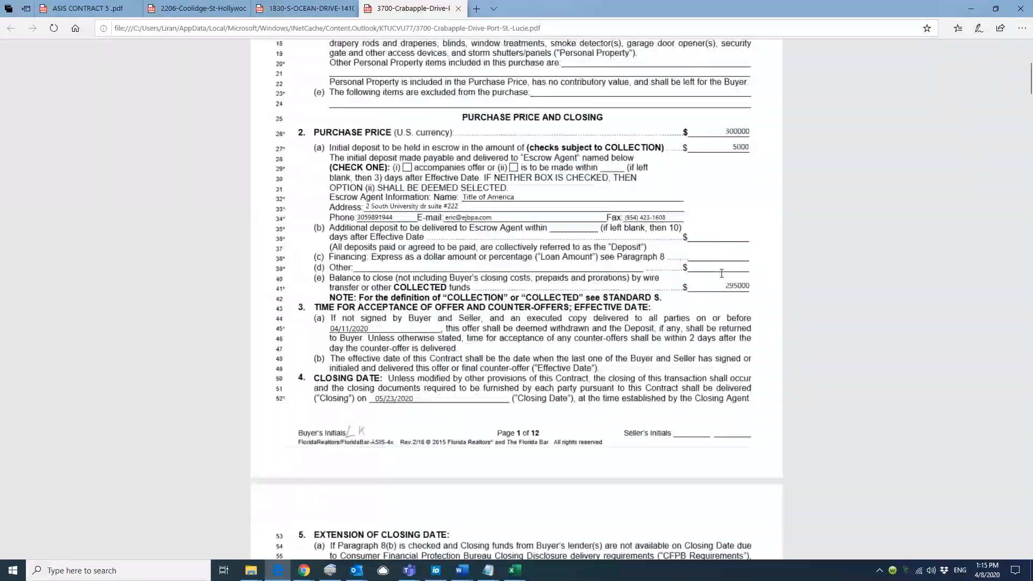
scroll(359, 156, "down", 20)
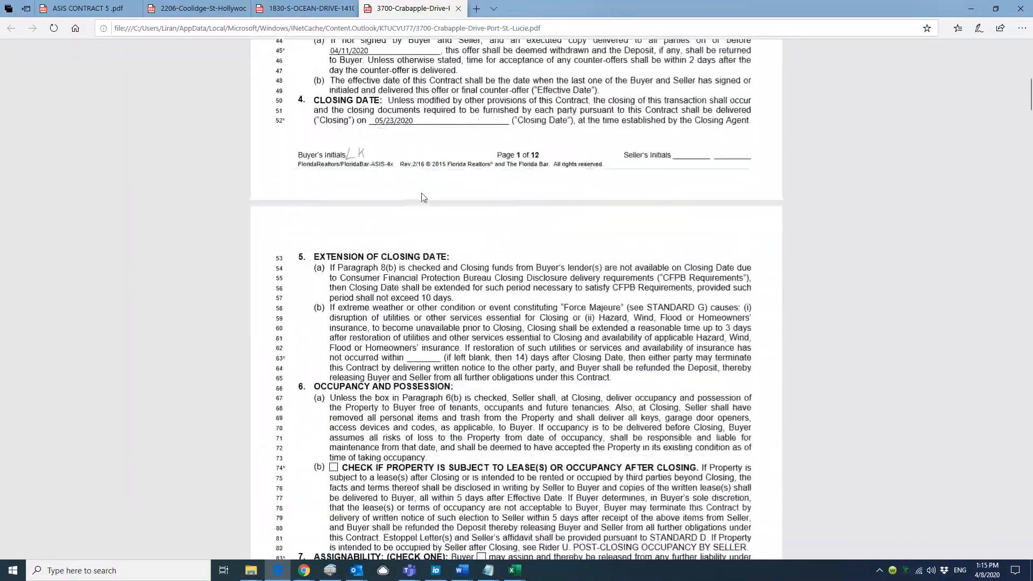
scroll(439, 194, "down", 20)
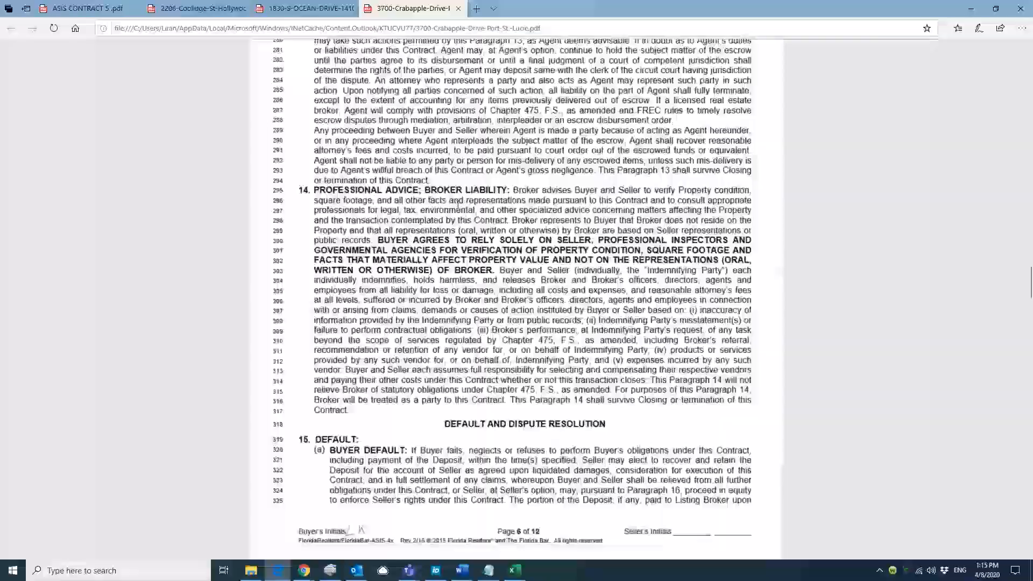
scroll(492, 214, "down", 20)
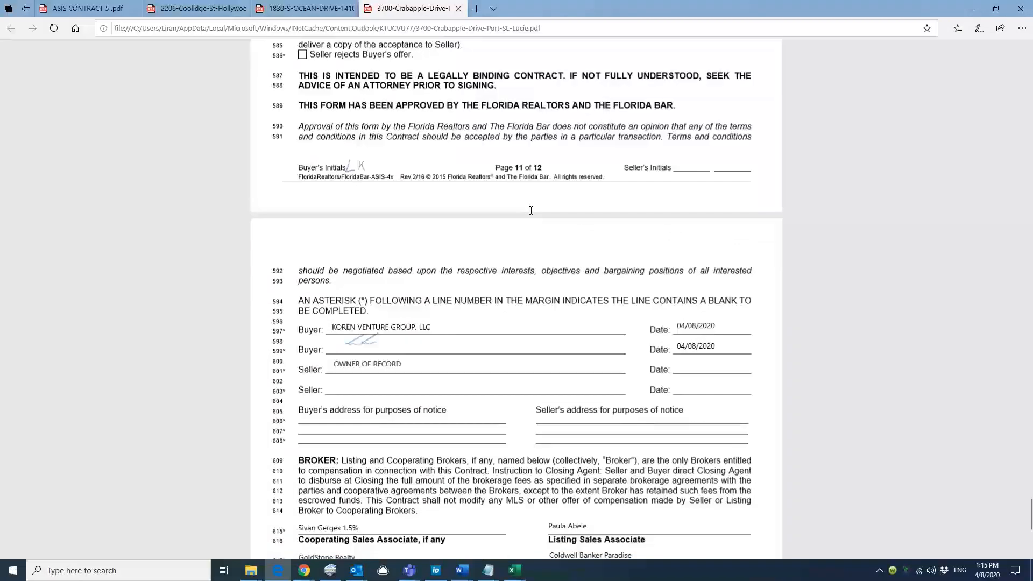
scroll(699, 336, "down", 3)
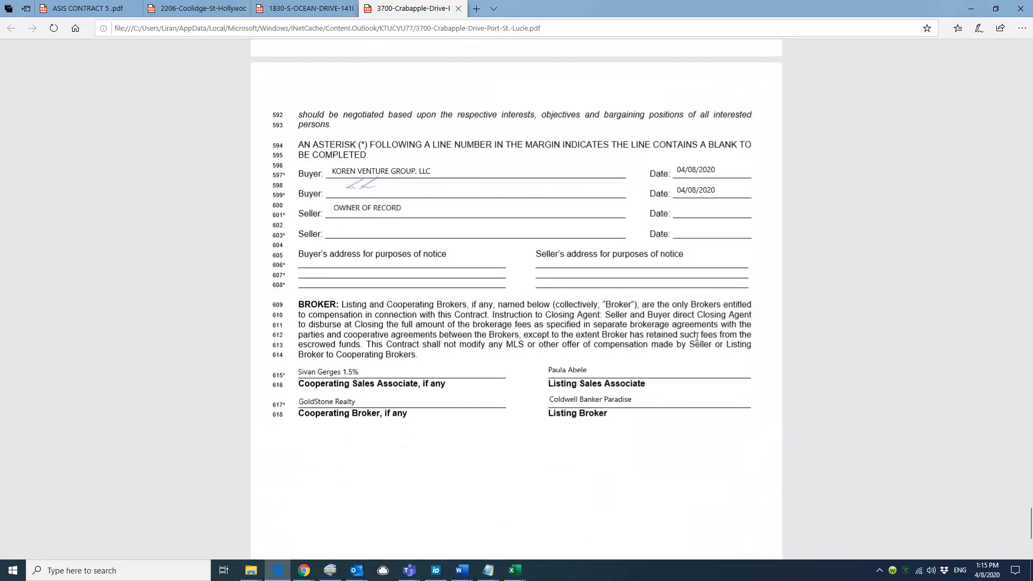
scroll(599, 366, "down", 2)
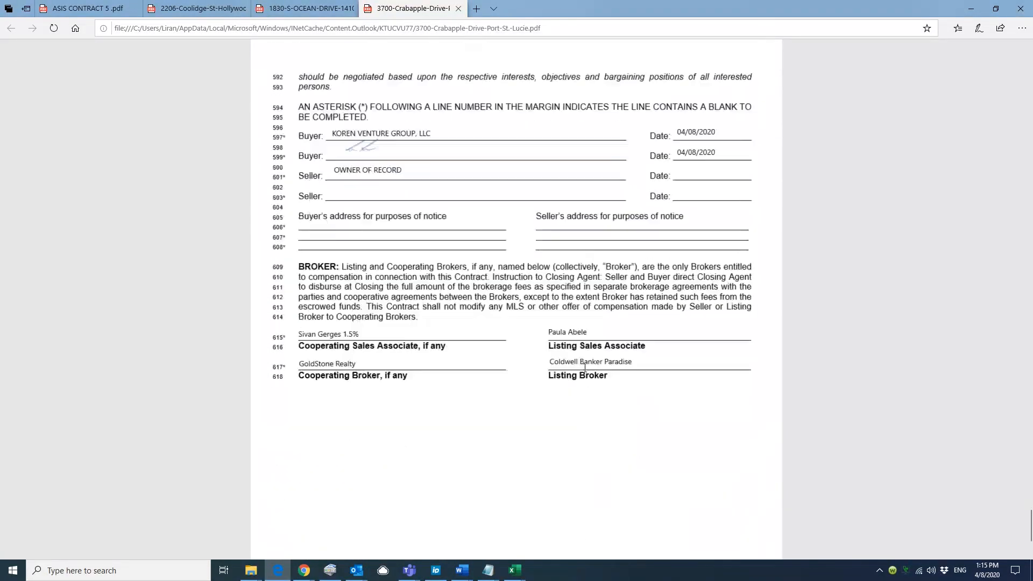
scroll(742, 328, "down", 2)
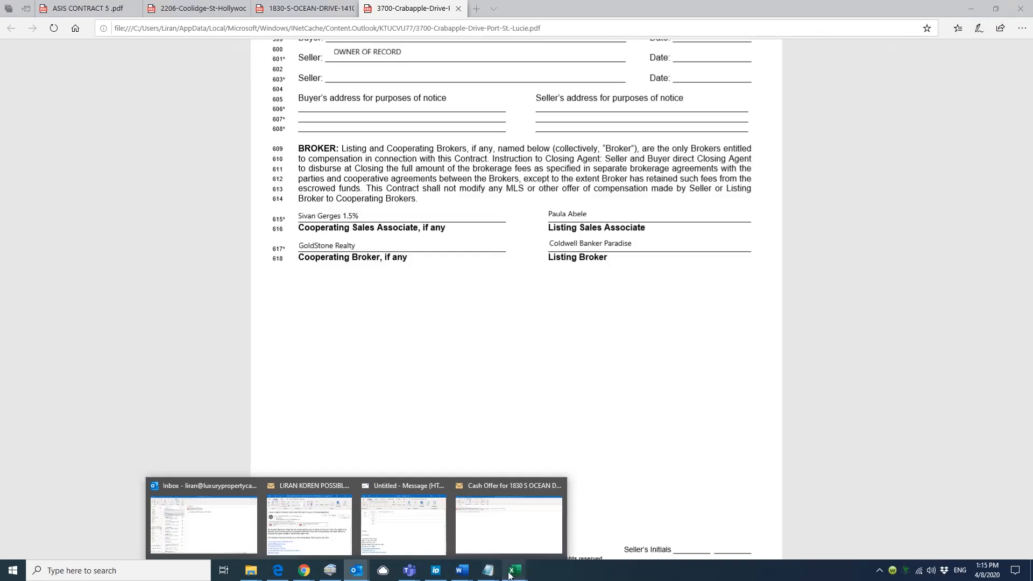
Switch to Sheet2 of the Excel workbook "dymanic fields for offers (3)" and enter an offer of 200000 in K4
mouse_move(508, 575)
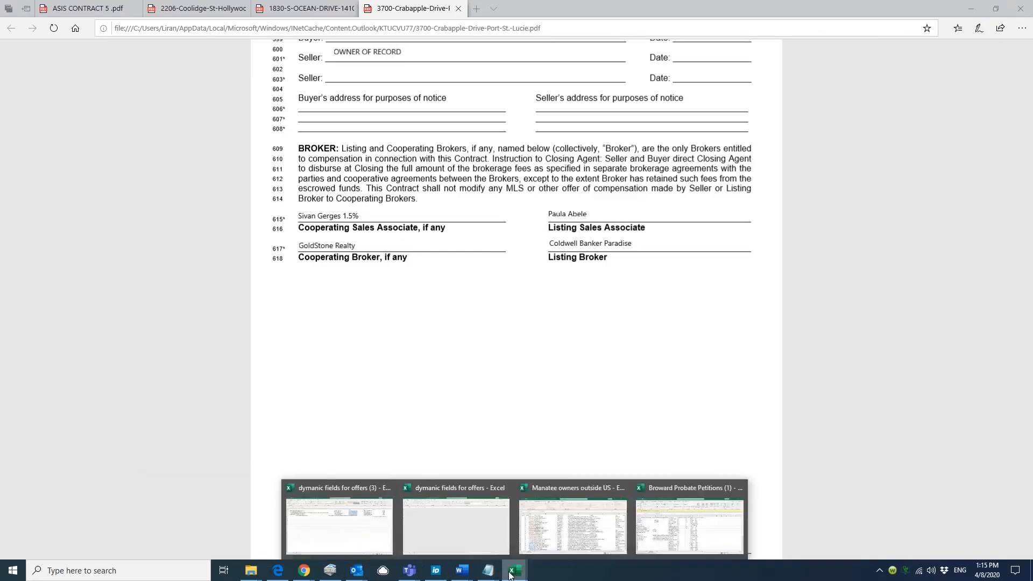
left_click(352, 526)
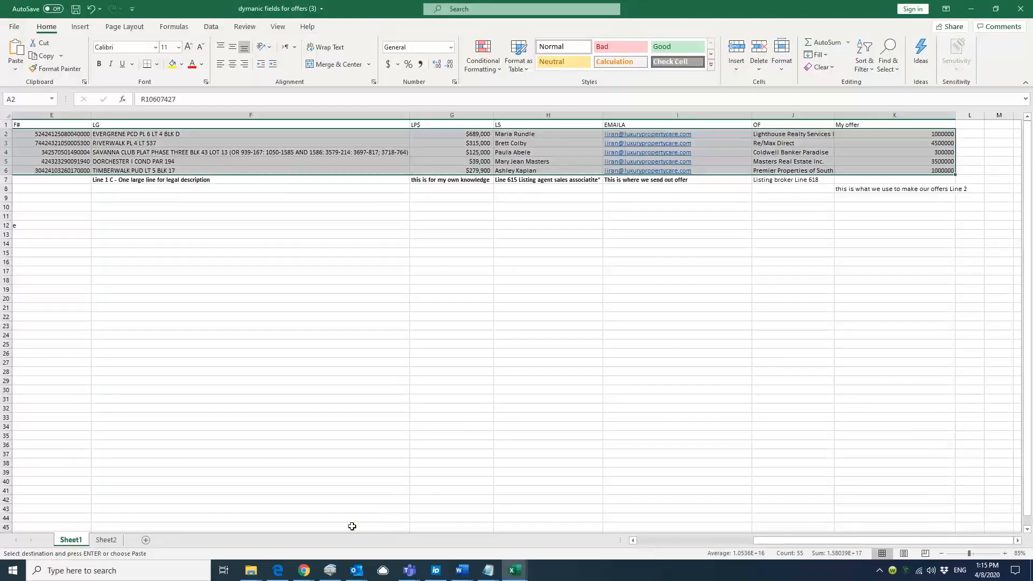
left_click(106, 540)
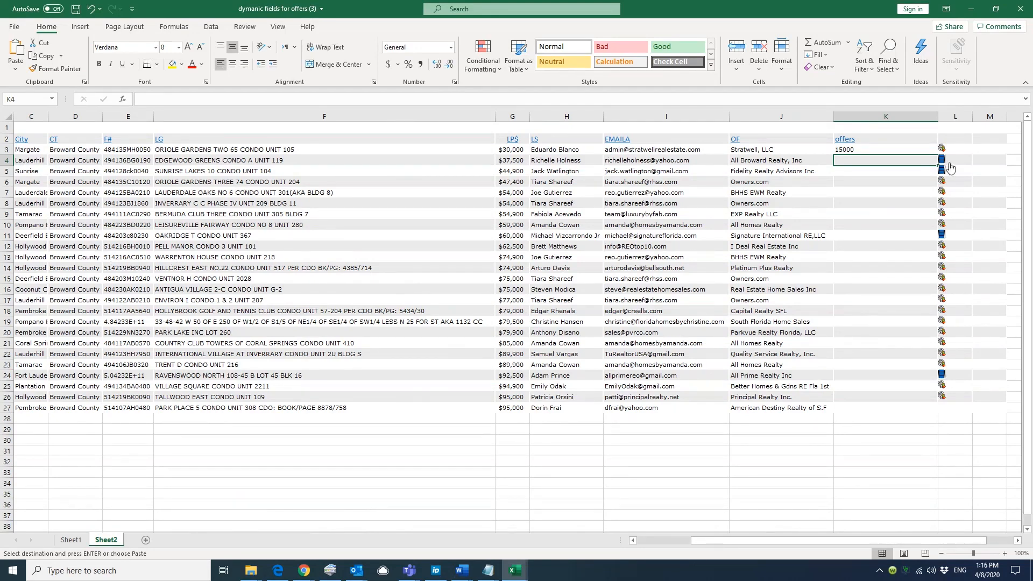
left_click(882, 170)
left_click(878, 193)
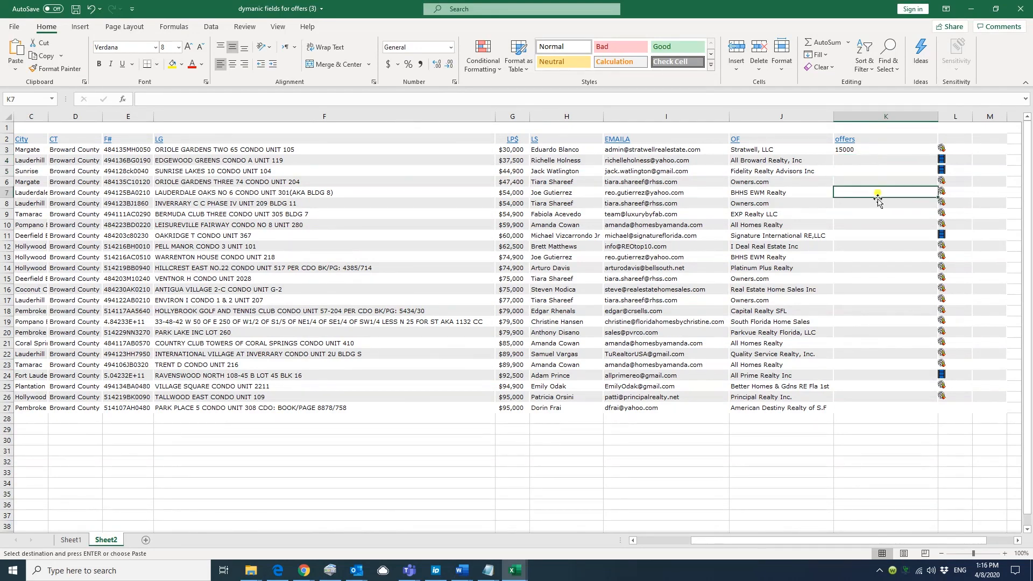
left_click(873, 160)
type("20000")
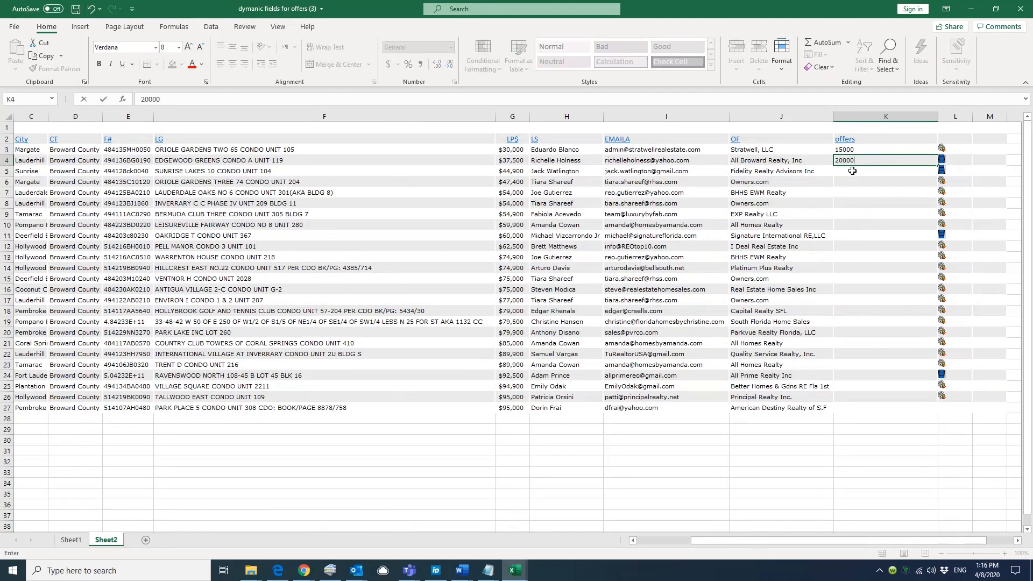
type("0")
left_click(852, 171)
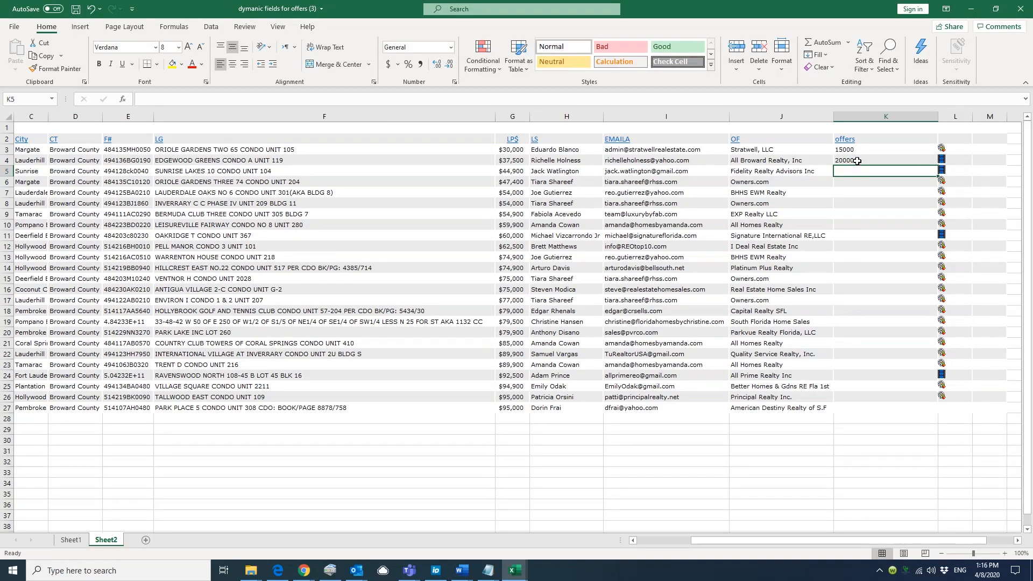
Copy the whole listings table from A2 to K27, including its header row and the offers column
left_click_drag(865, 141, 840, 409)
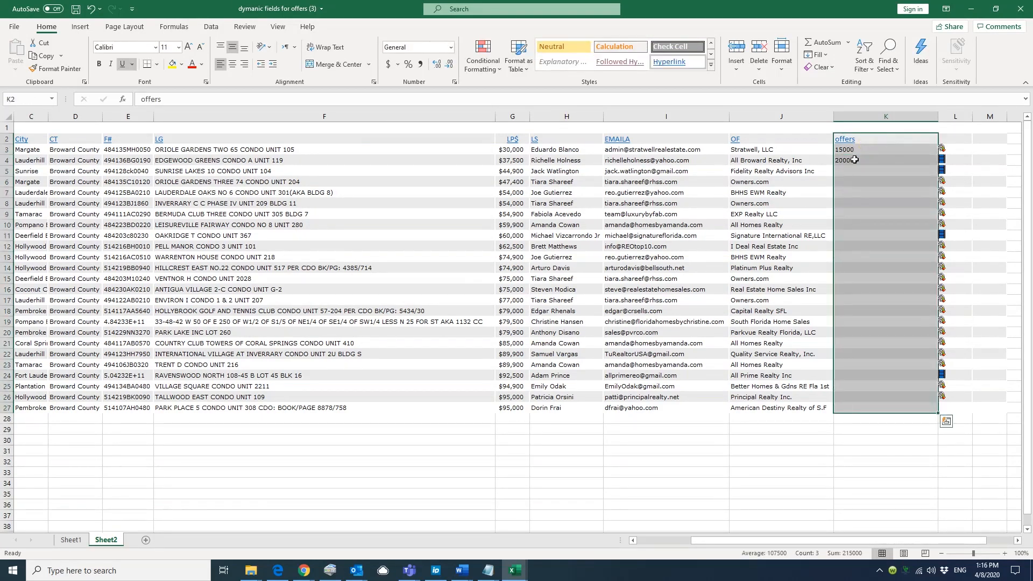
left_click_drag(886, 140, 39, 409)
key("ctrl+c")
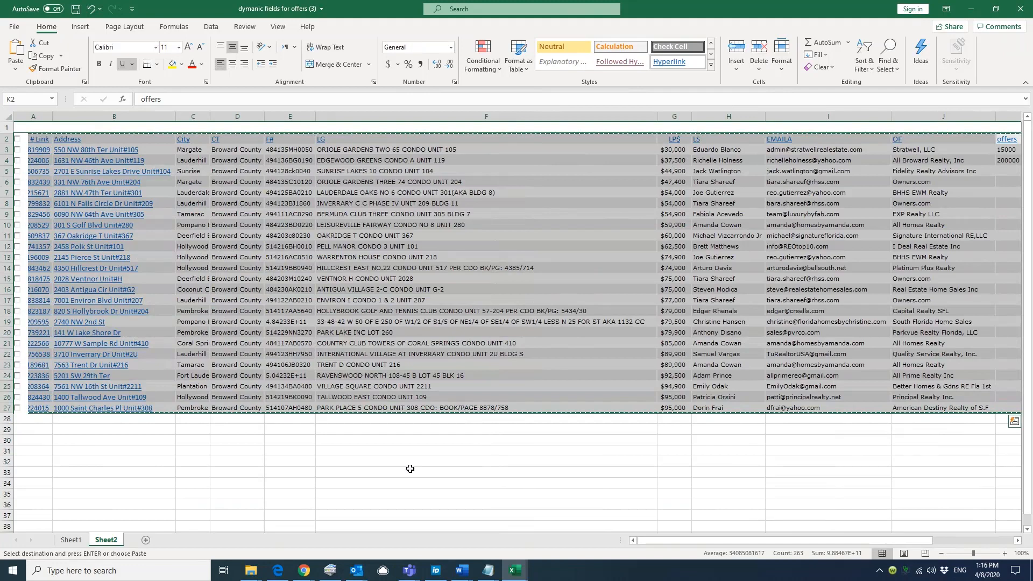
Return to the bulk offers form in Chrome and replace the Excel contents with the copied Sheet2 listings
left_click(314, 575)
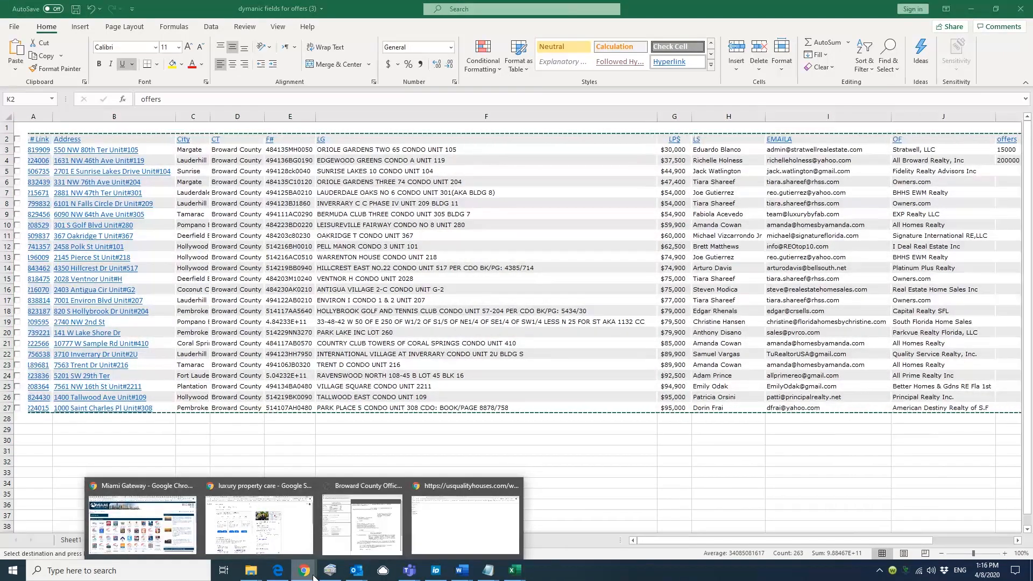
left_click(439, 533)
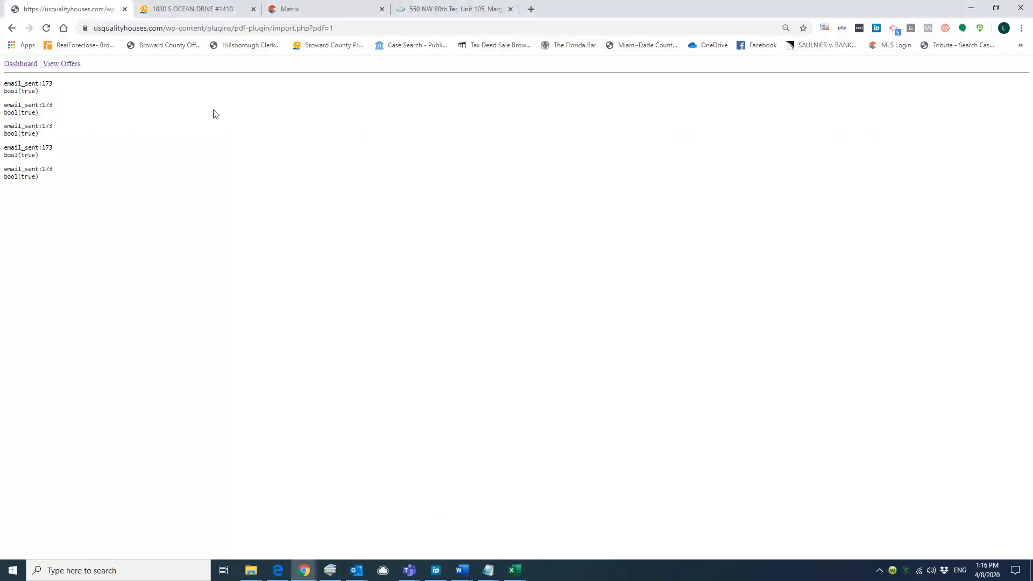
left_click(12, 29)
scroll(247, 156, "up", 3)
left_click(439, 205)
key("ctrl+a")
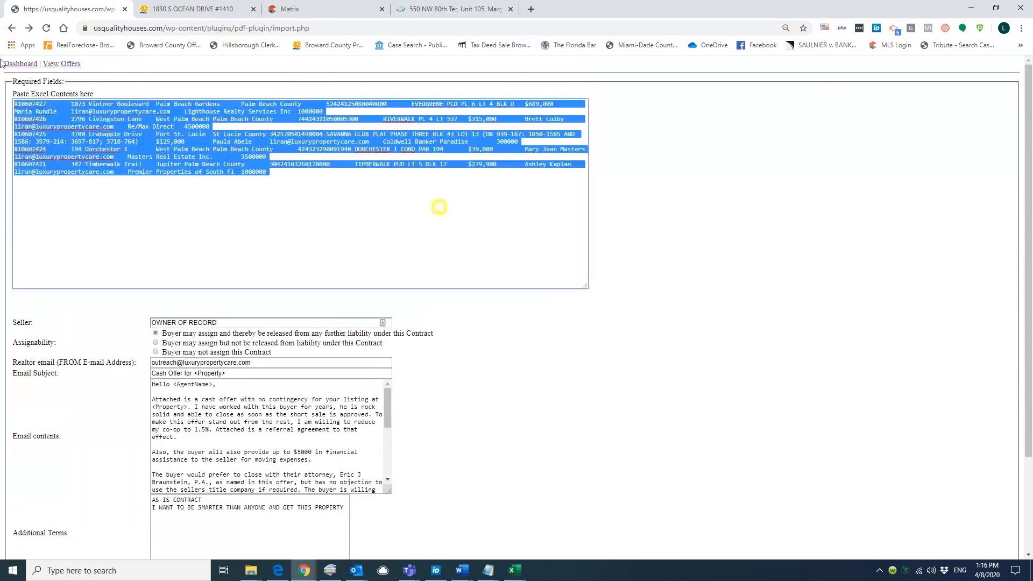
key("ctrl+v")
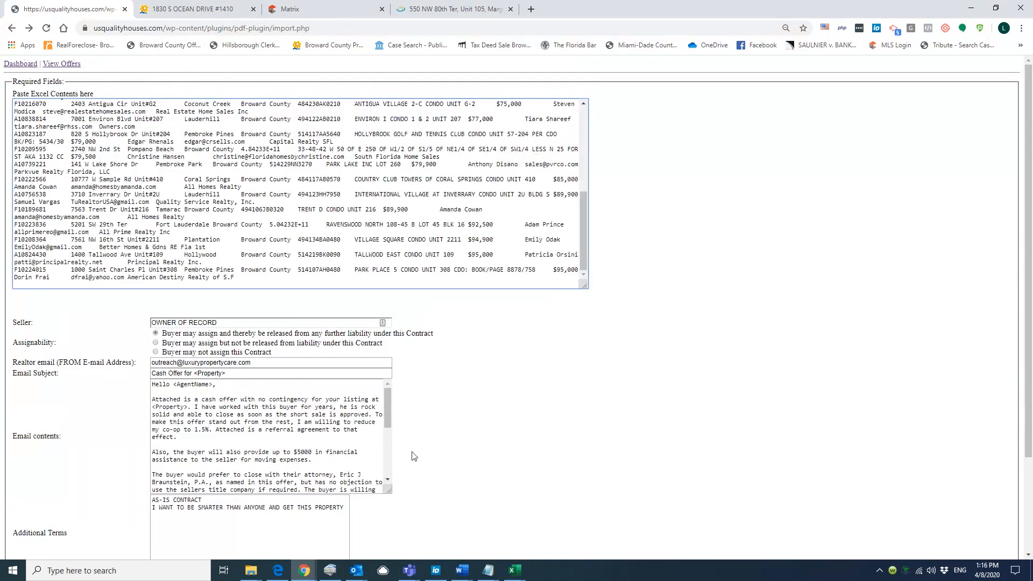
scroll(312, 484, "down", 2)
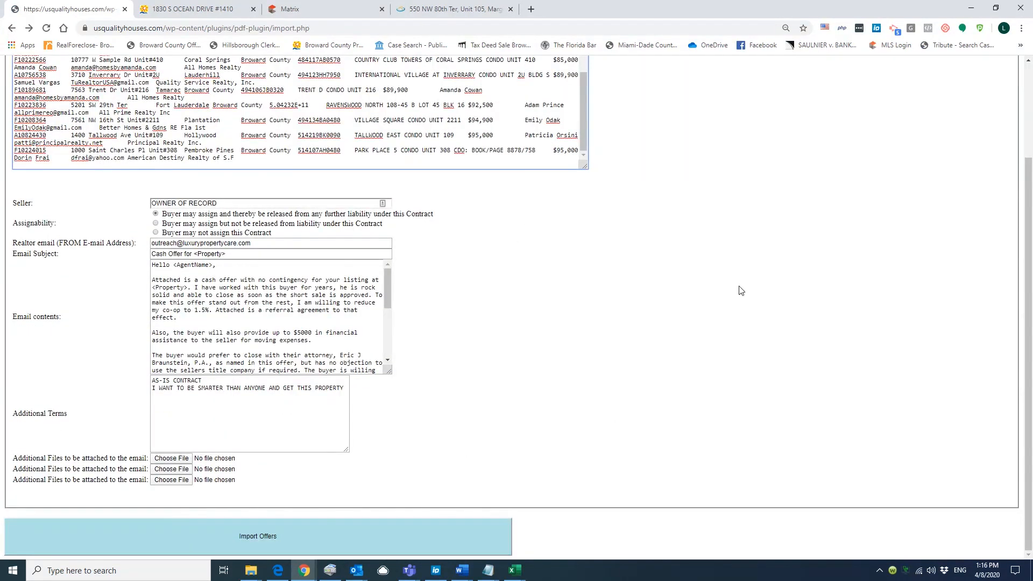